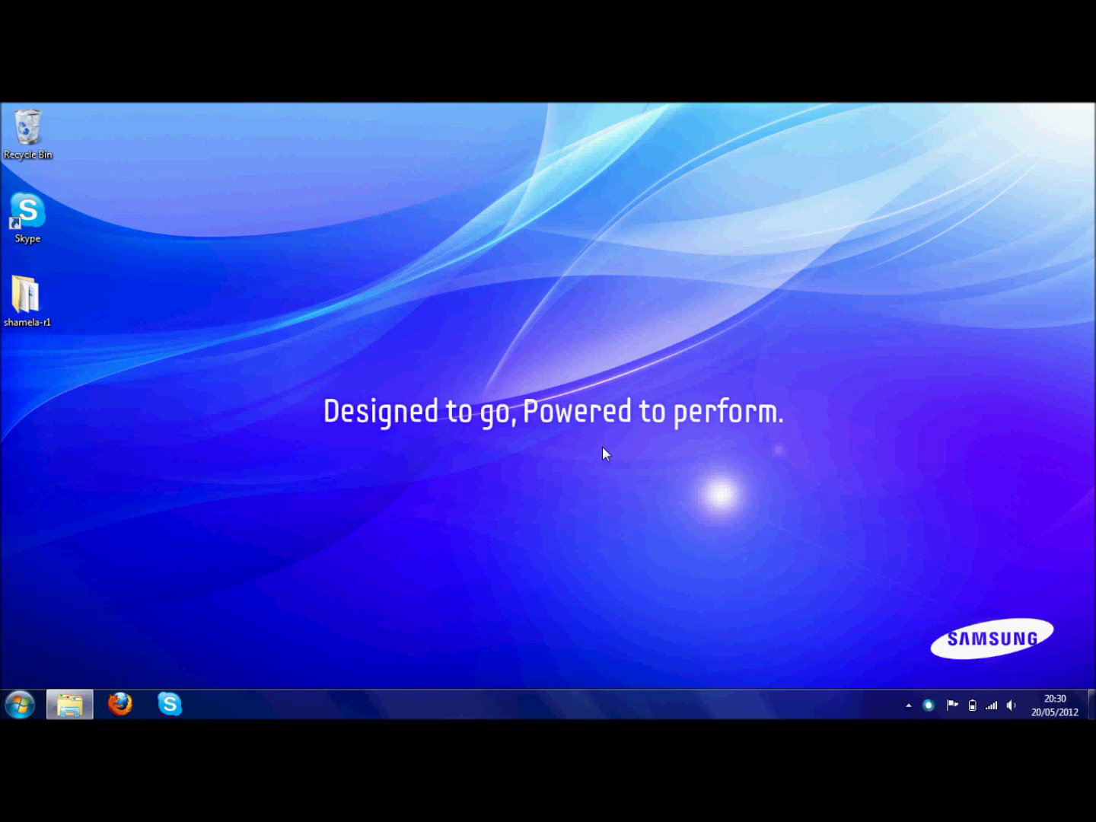
# Step: Launch _shamela from the desktop's shamela-r1 folder to try its book and search commands, and close the program
pyautogui.doubleClick(32, 319)
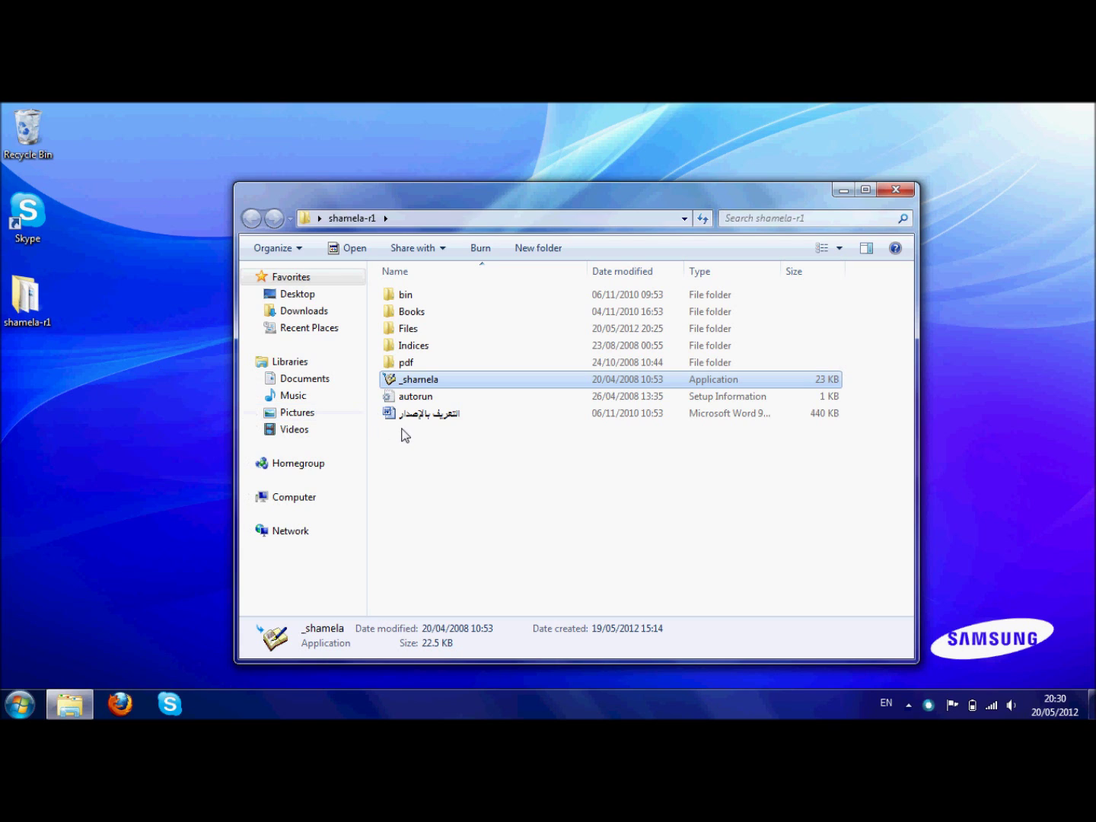
pyautogui.doubleClick(412, 382)
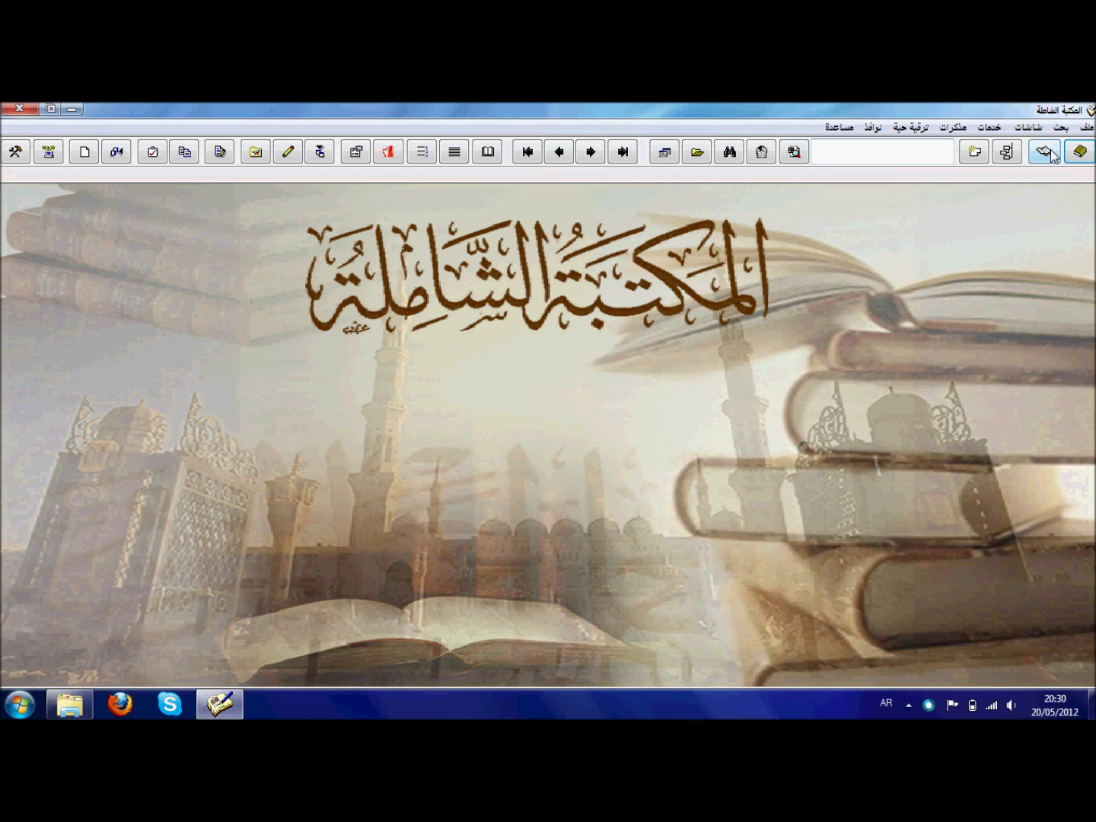
pyautogui.click(1053, 155)
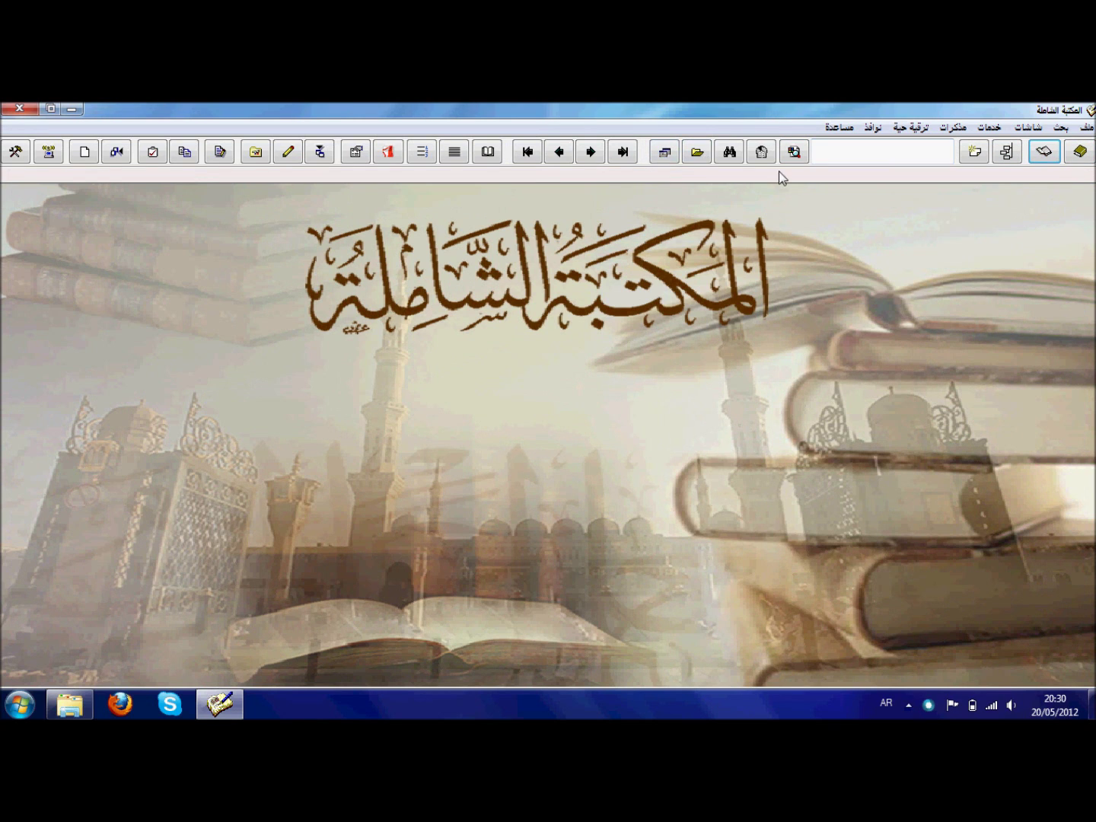
pyautogui.click(732, 154)
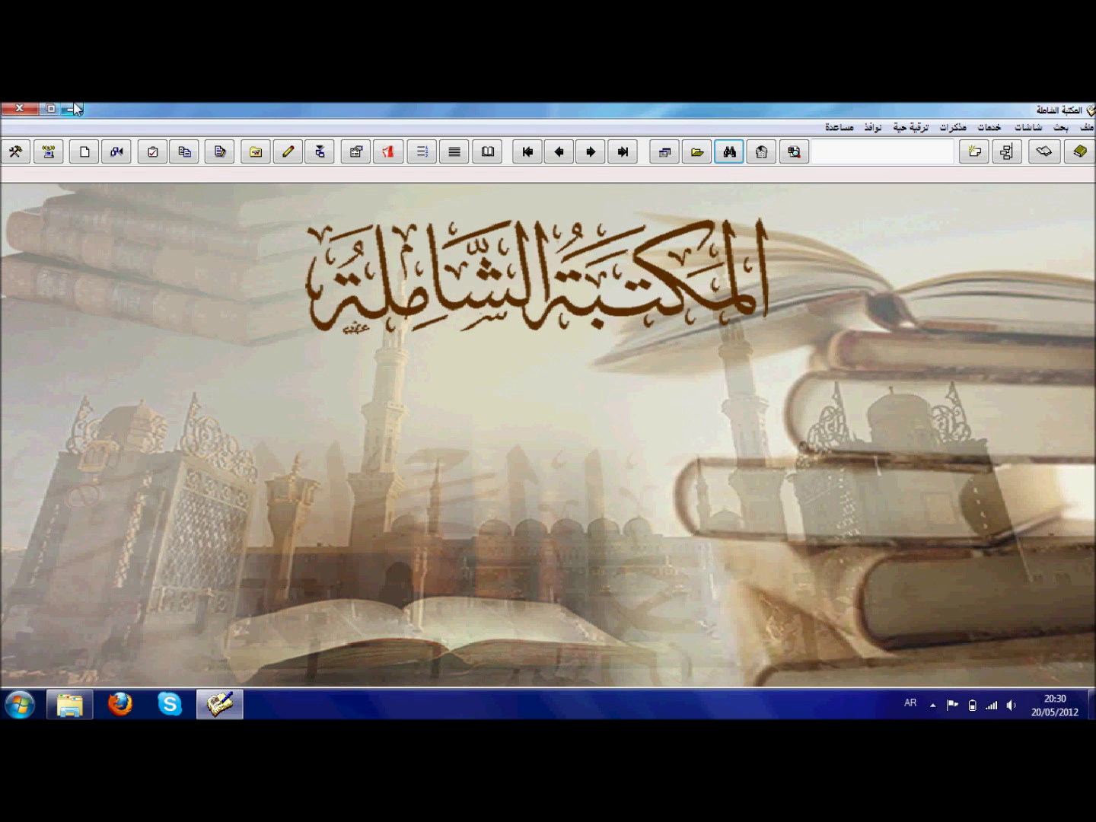
pyautogui.click(21, 109)
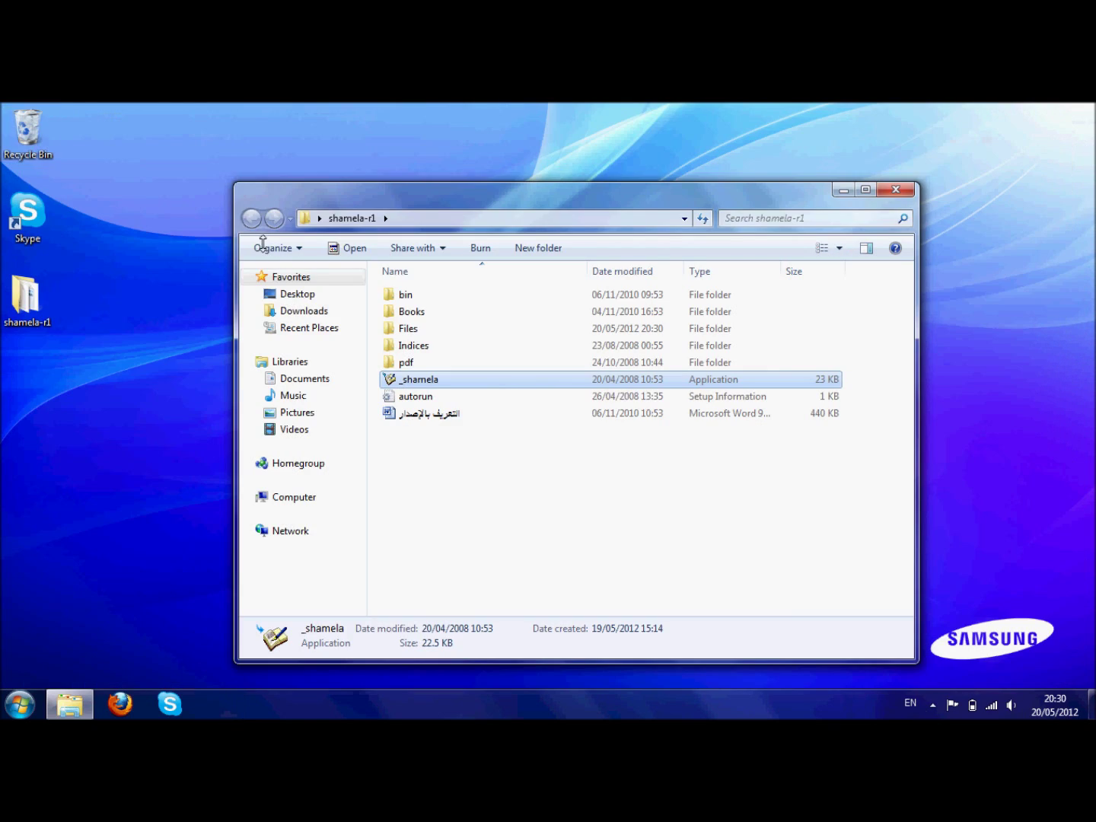
pyautogui.click(678, 456)
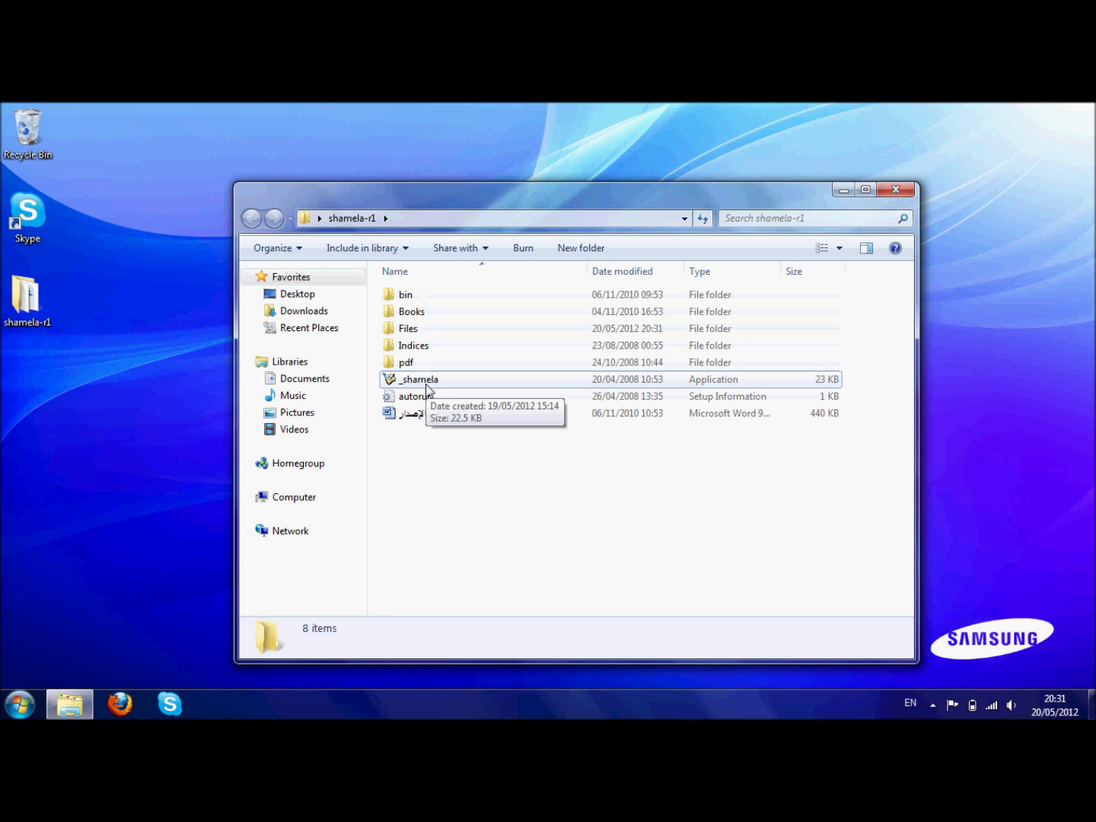
# Step: Switch to Firefox, search Google for "shamela.ws update" and open the shamela.ws updates page from the results
pyautogui.click(120, 704)
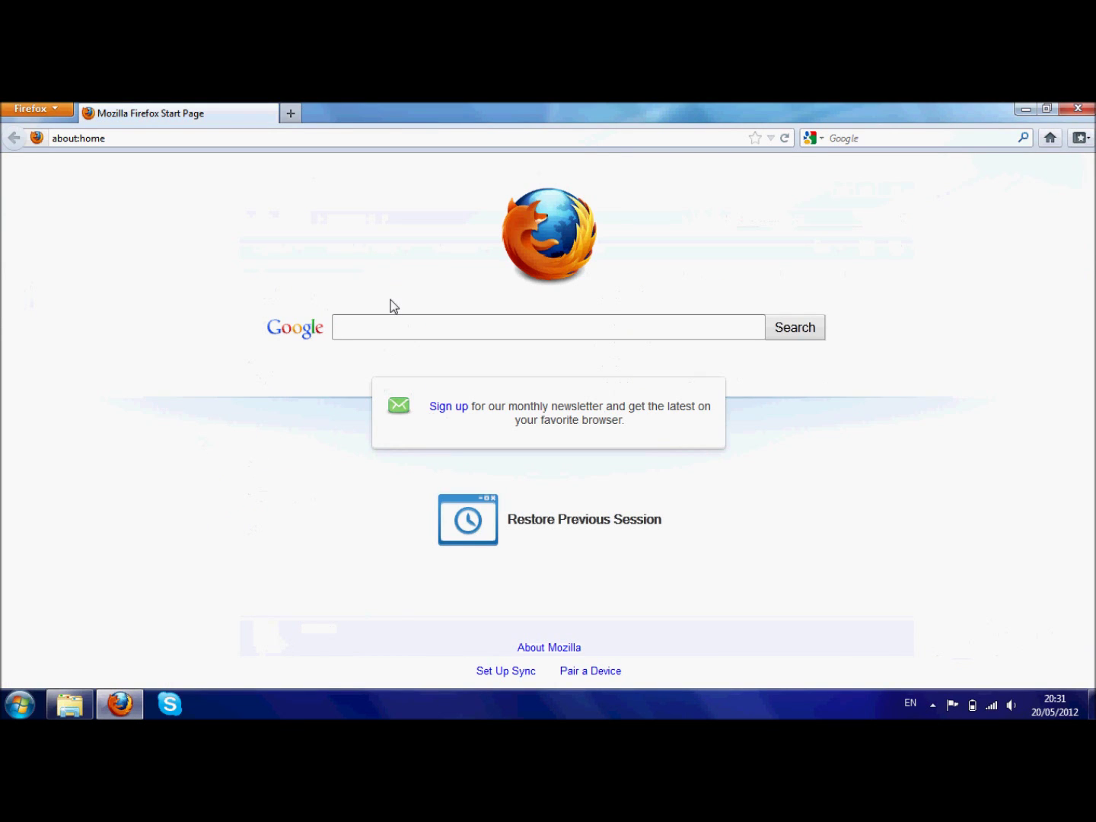
pyautogui.write('shame')
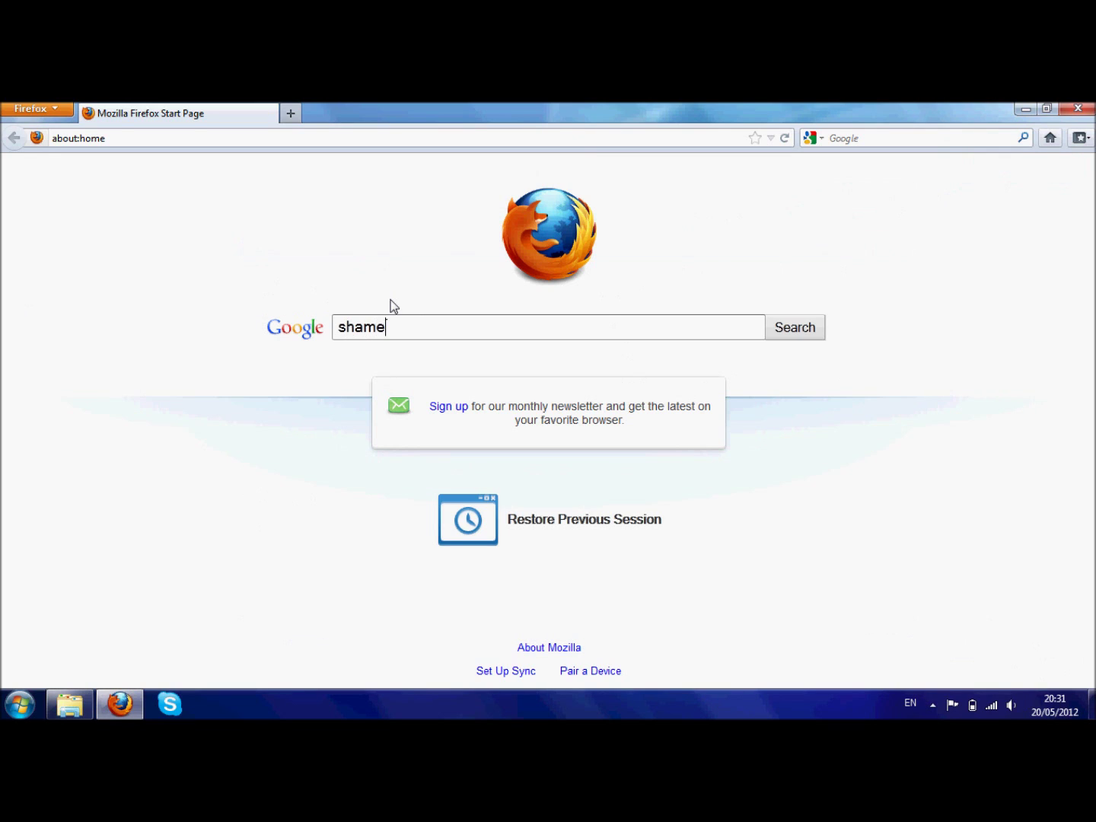
pyautogui.write('la.ws update')
pyautogui.press('Return')
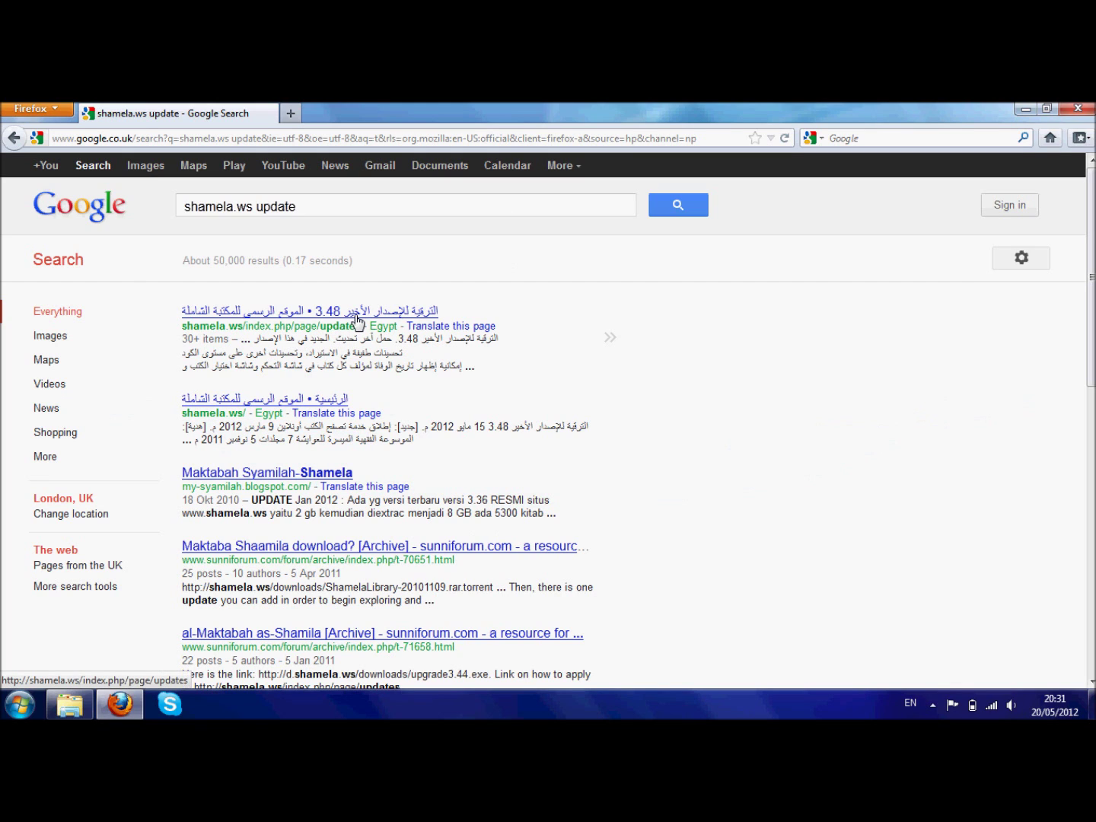
pyautogui.click(358, 319)
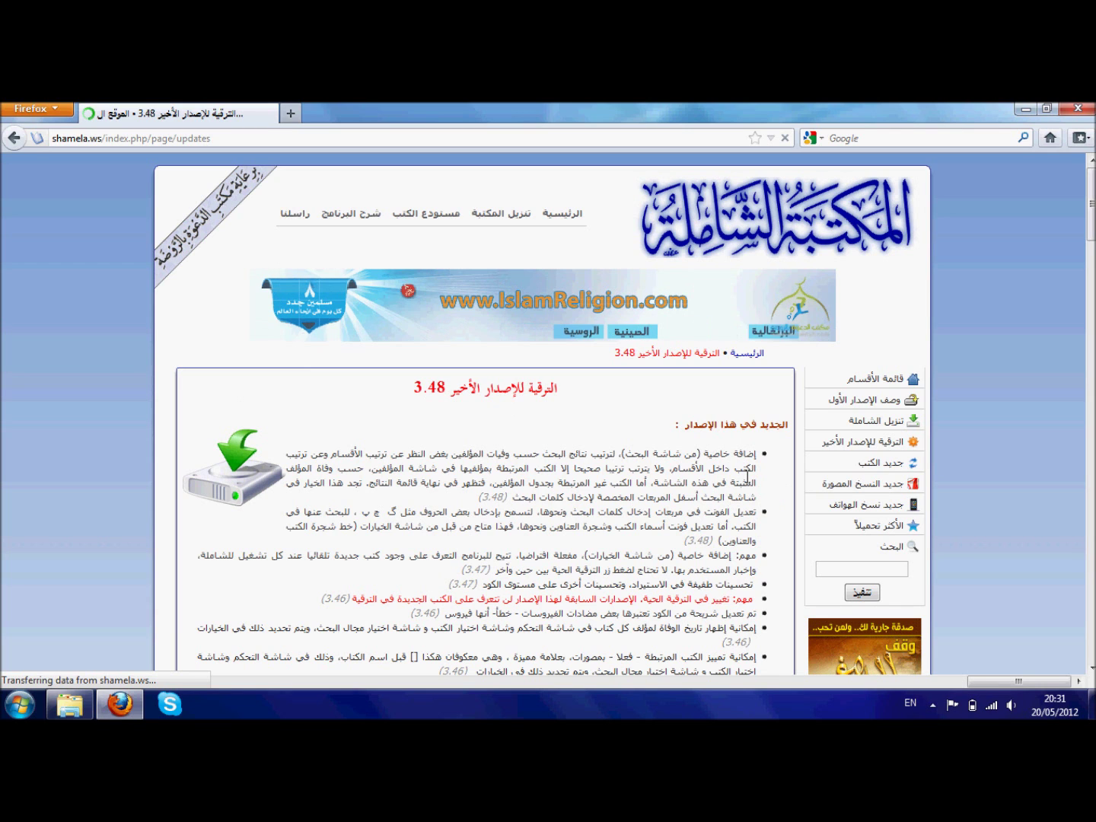
# Step: Download upgrade3.48.exe from the link in instruction (1) of the 3.48 upgrade section and save the file
pyautogui.scroll(-1, 745, 468)
pyautogui.scroll(-6, 746, 476)
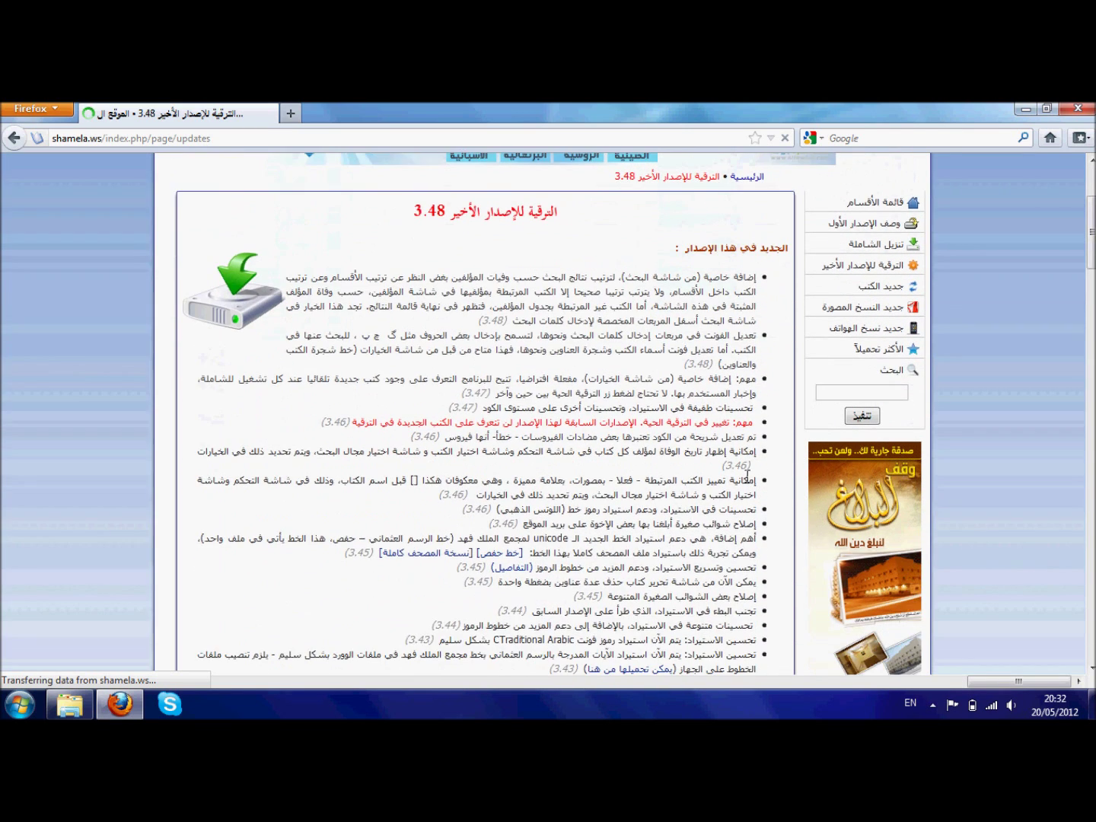
pyautogui.scroll(-4, 747, 476)
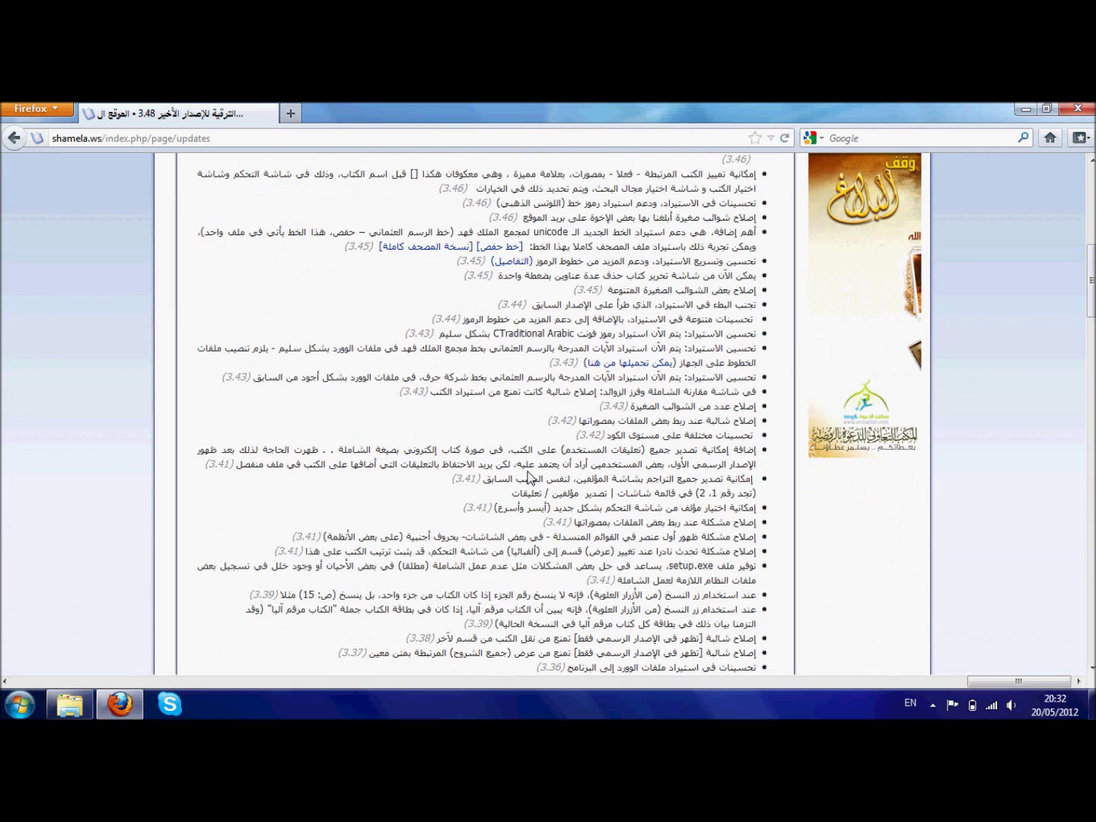
pyautogui.scroll(-4, 530, 477)
pyautogui.scroll(-5, 530, 477)
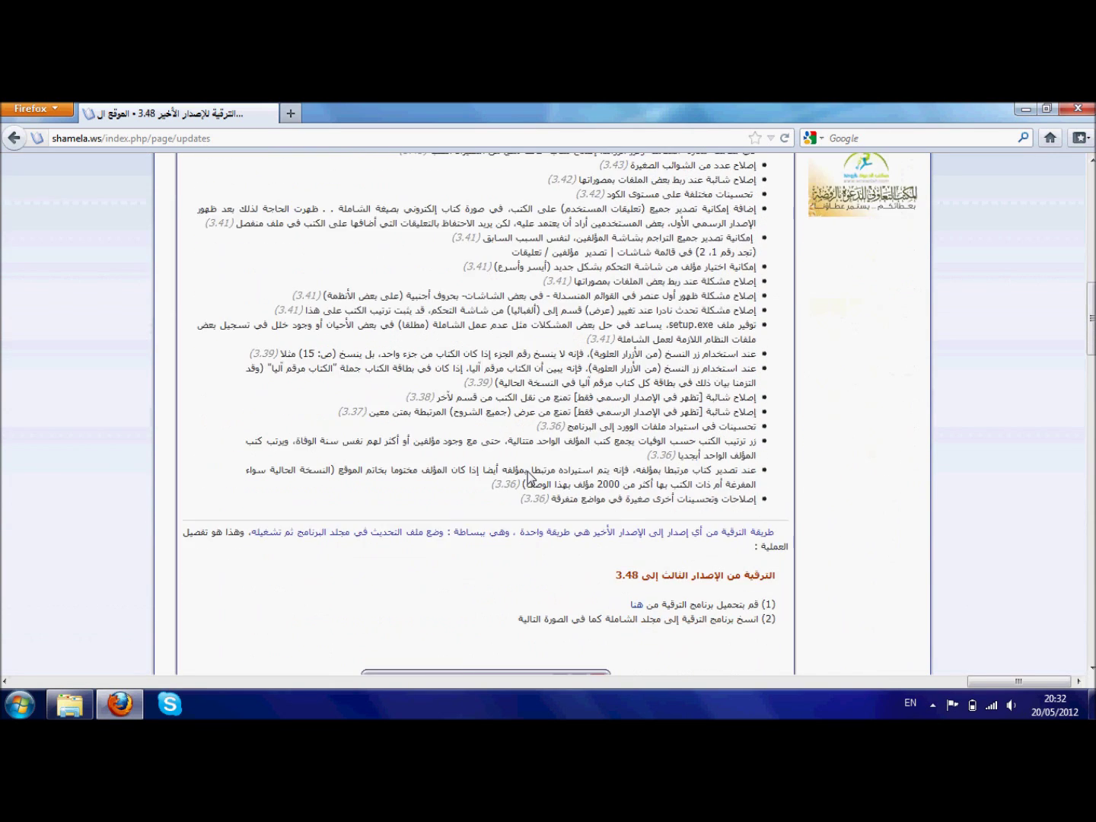
pyautogui.scroll(-1, 533, 478)
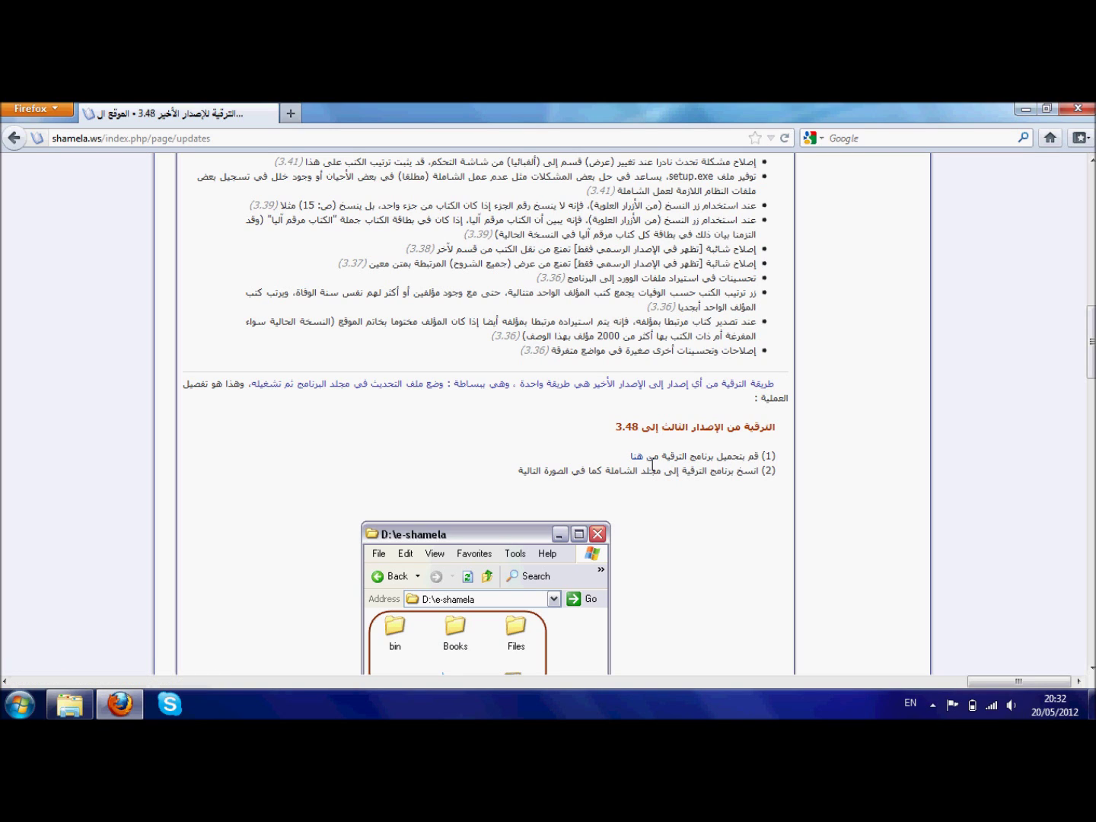
pyautogui.scroll(-2, 726, 517)
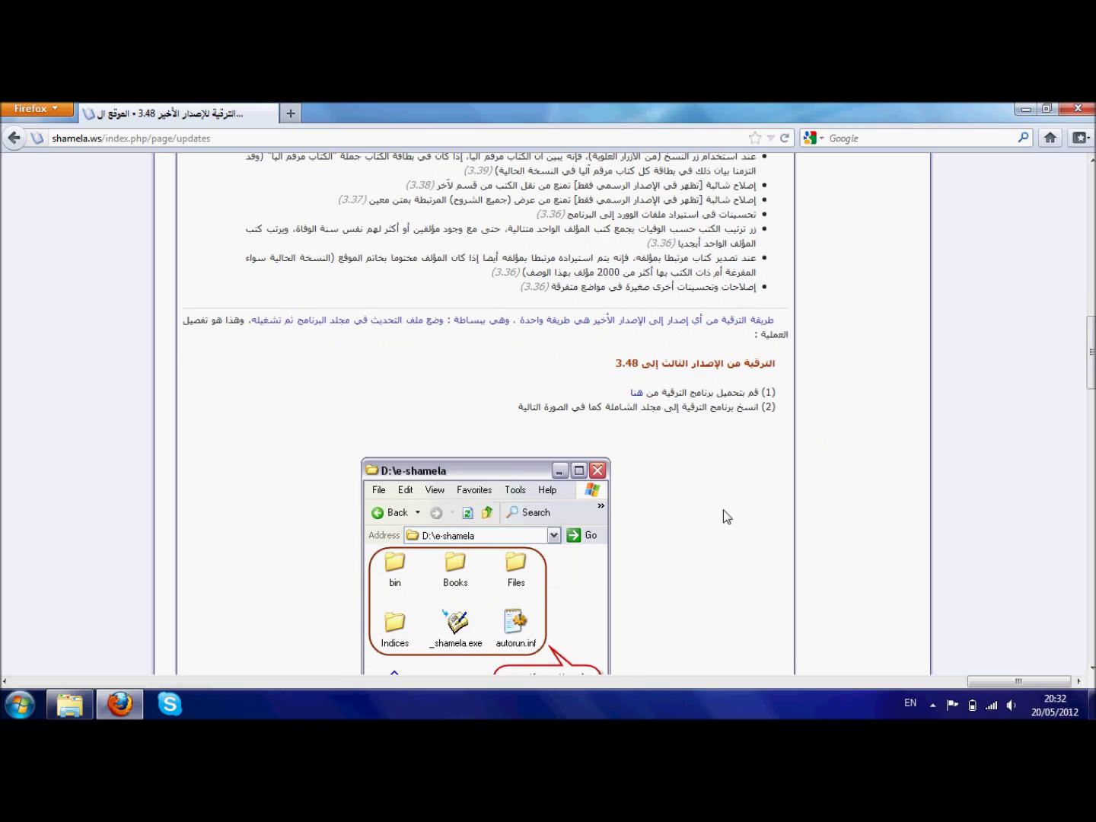
pyautogui.click(638, 394)
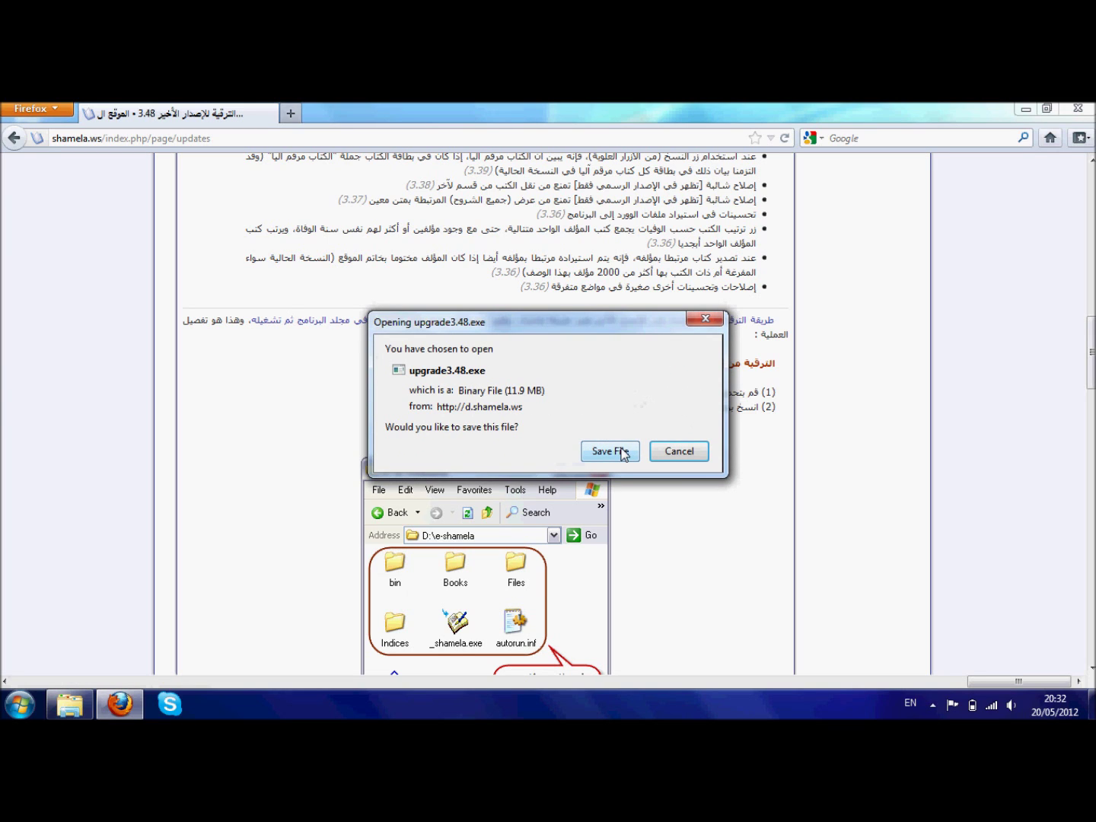
pyautogui.click(623, 453)
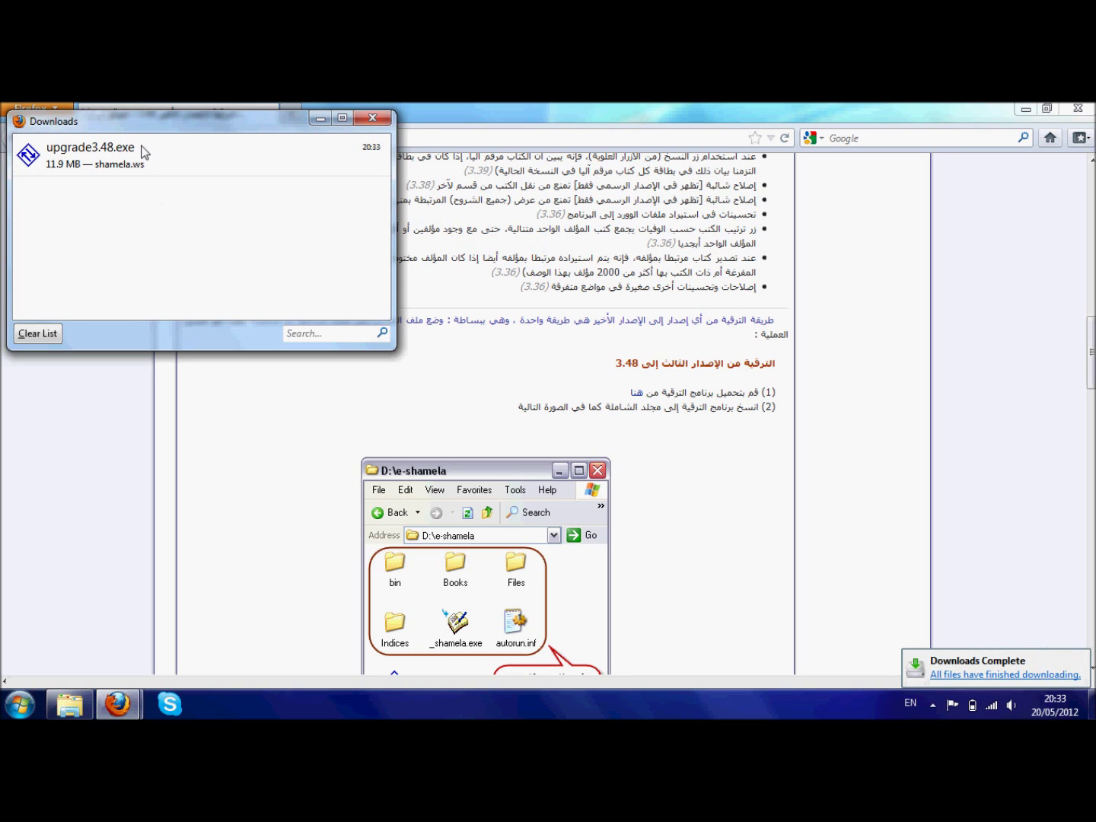
# Step: Show the downloaded upgrade3.48.exe in its containing folder and copy the file
pyautogui.rightClick(141, 151)
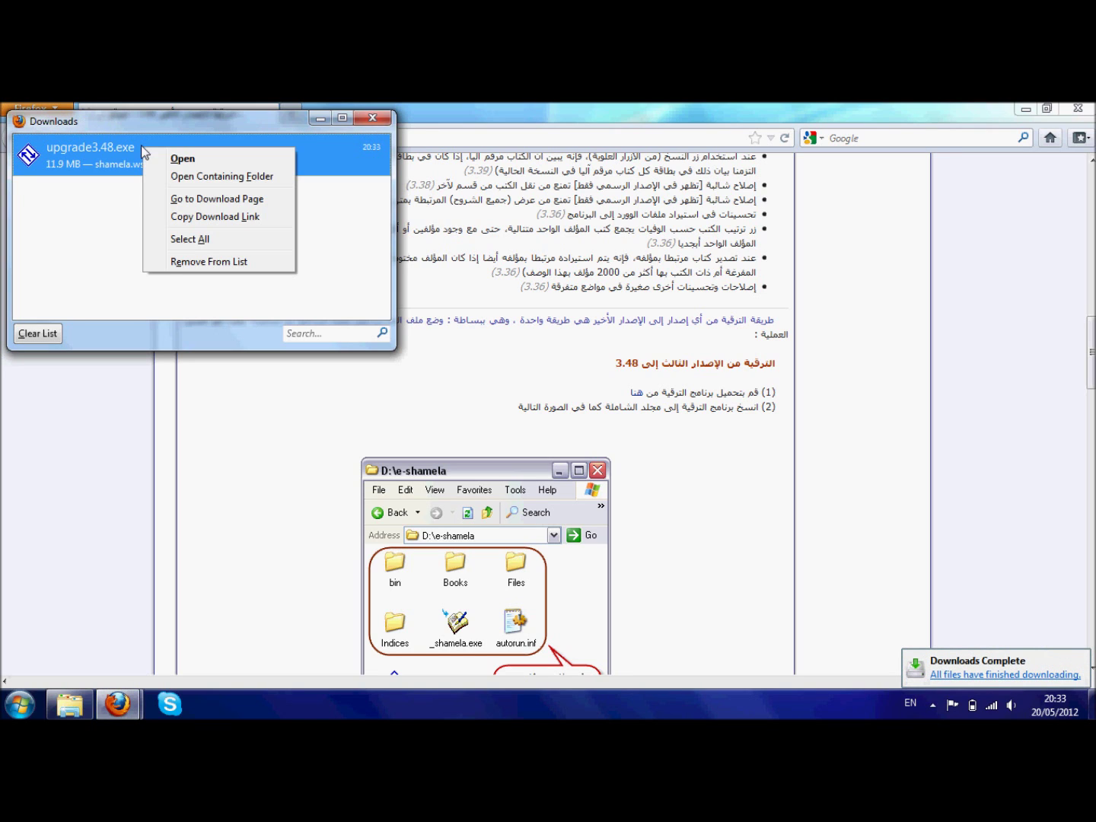
pyautogui.click(189, 176)
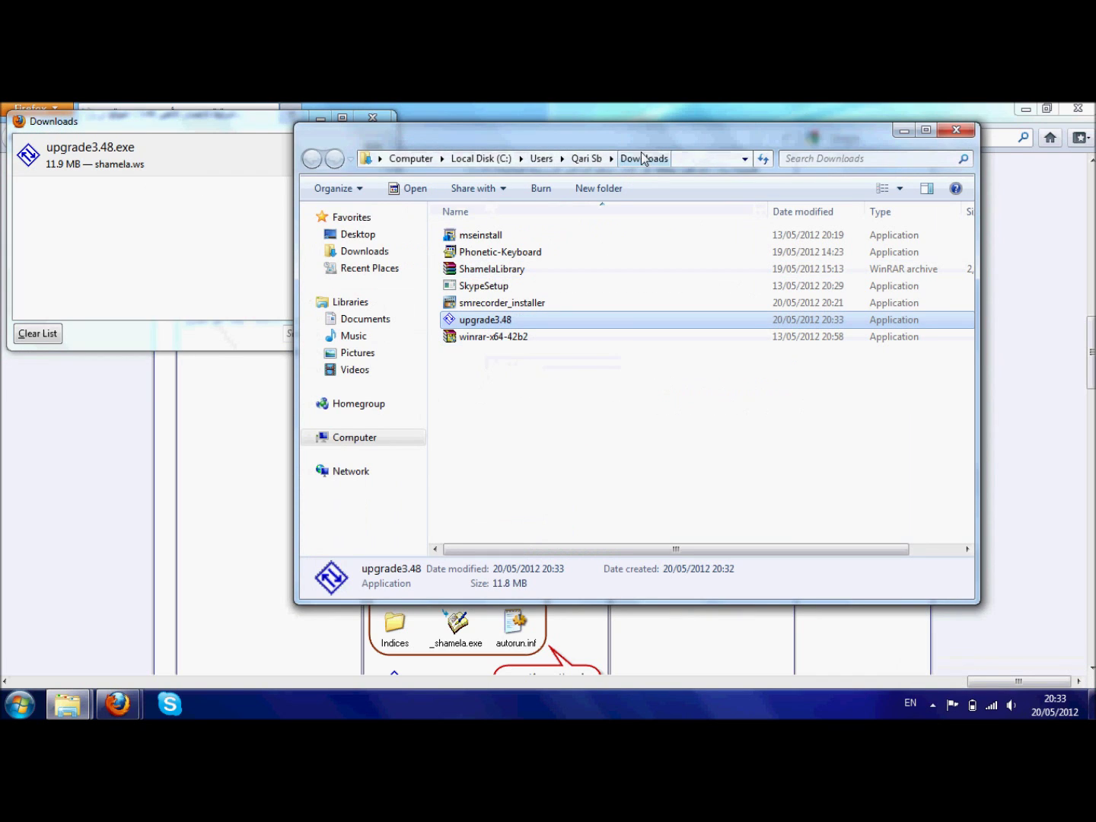
pyautogui.click(477, 309)
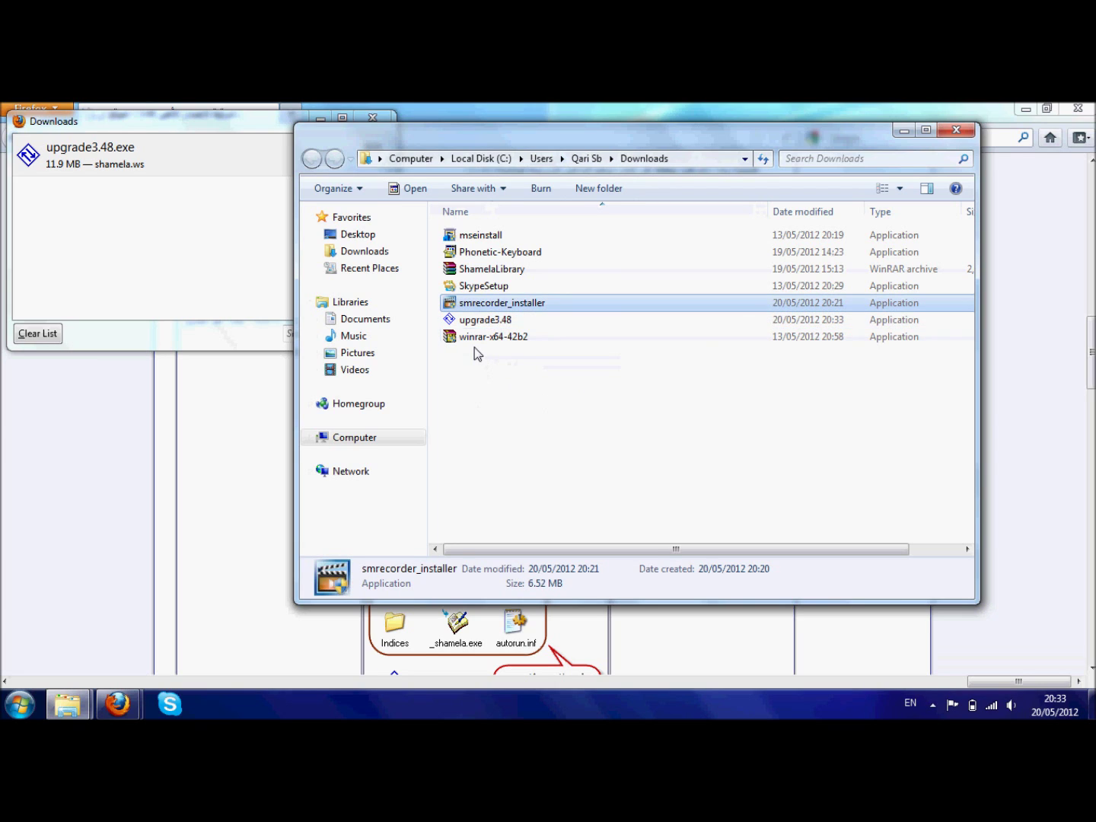
pyautogui.click(473, 339)
pyautogui.click(477, 321)
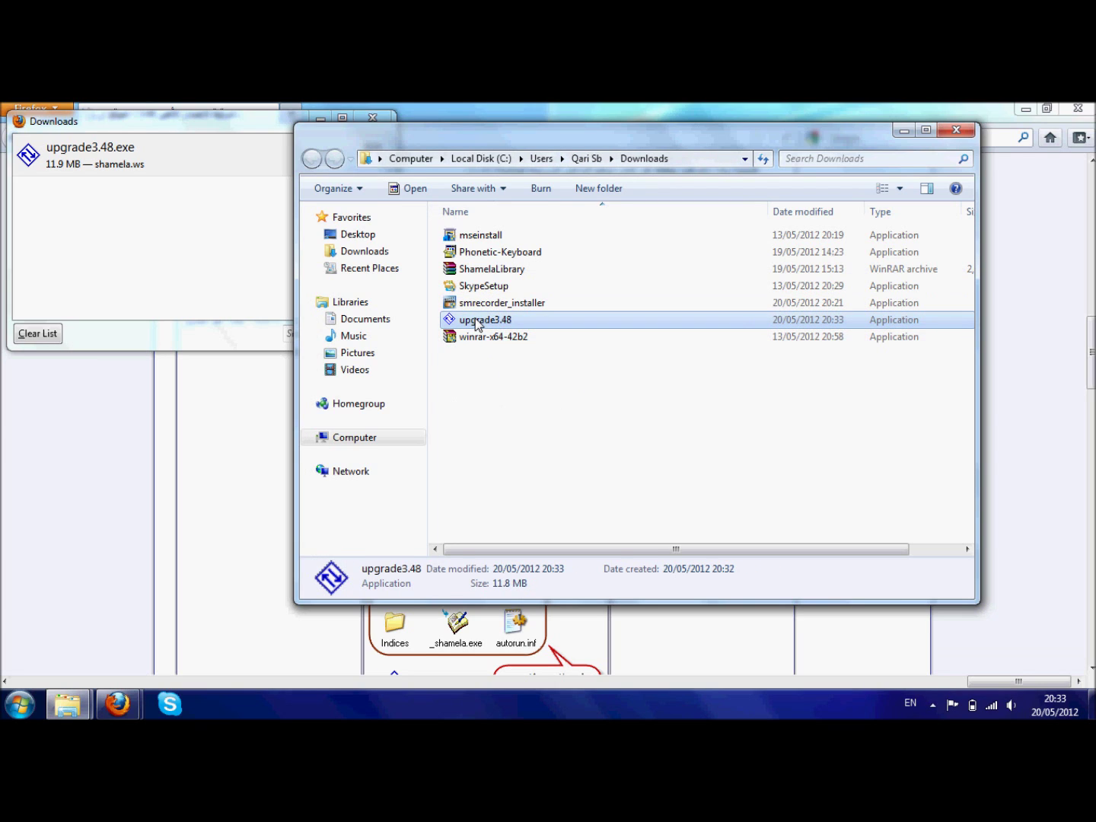
pyautogui.rightClick(476, 323)
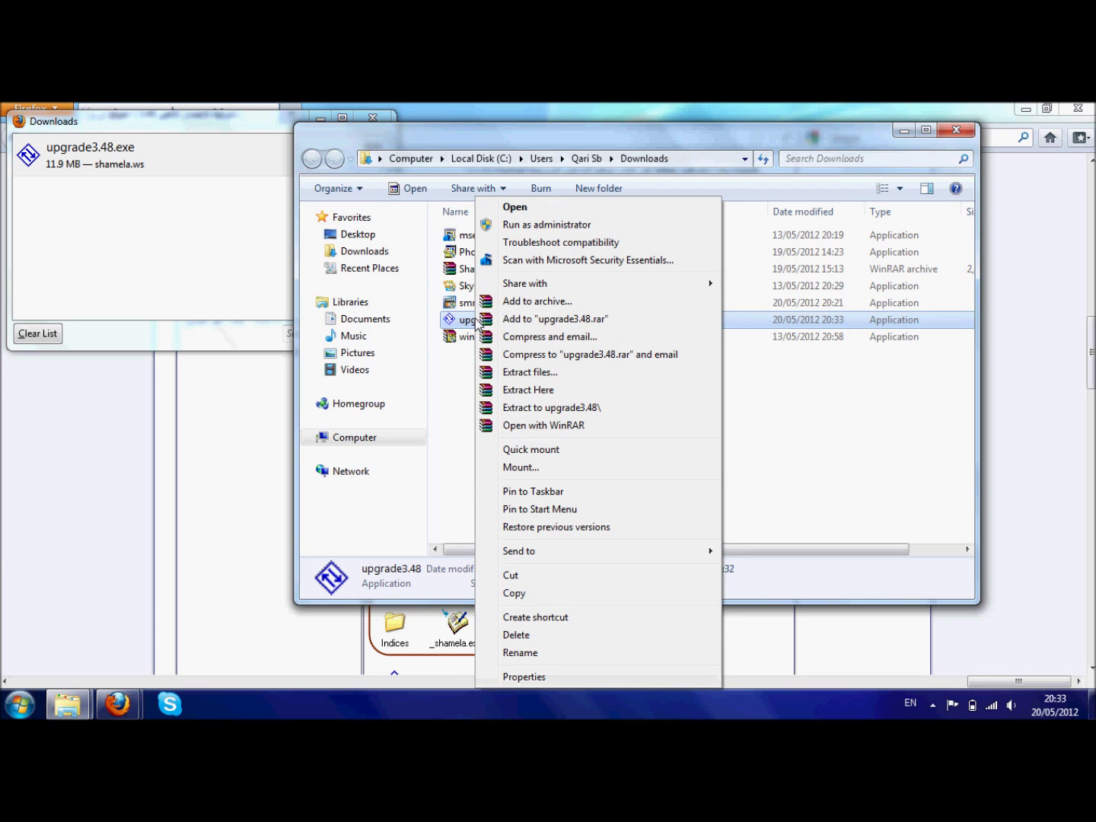
pyautogui.click(568, 594)
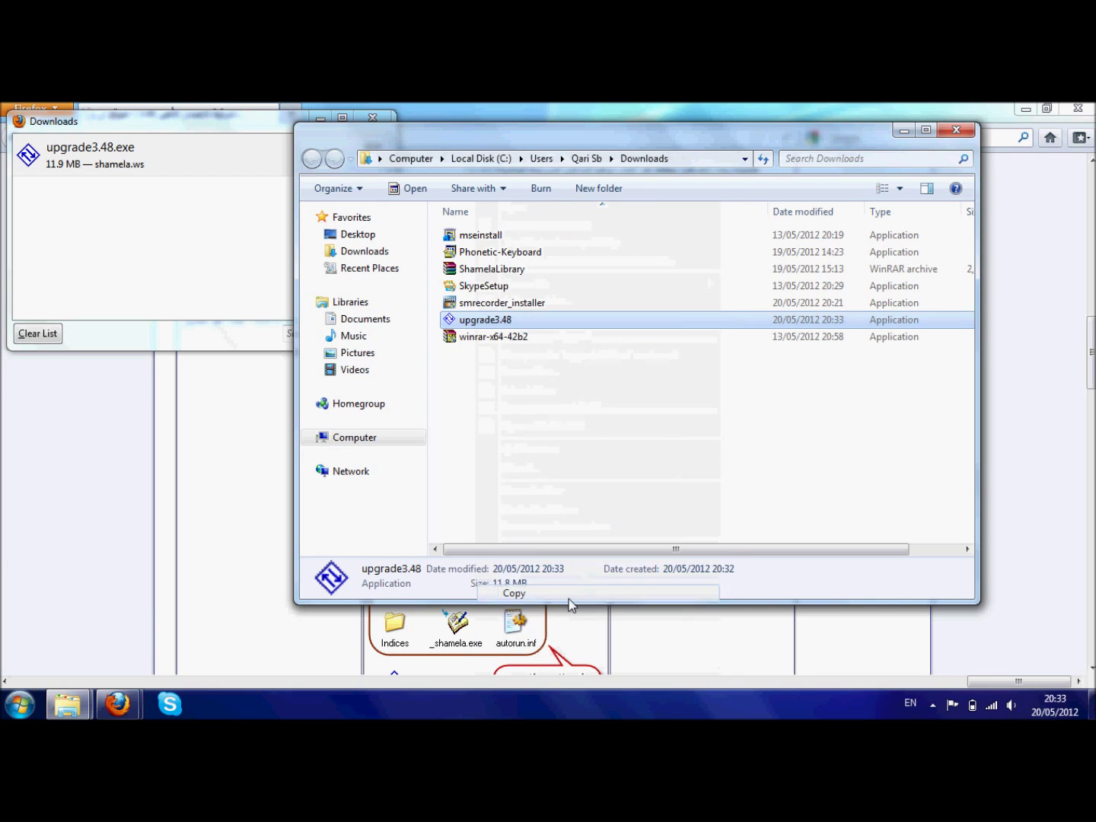
# Step: Clear the open windows off the desktop and paste the copied upgrade3.48 file into the shamela-r1 folder
pyautogui.click(965, 131)
pyautogui.click(1031, 112)
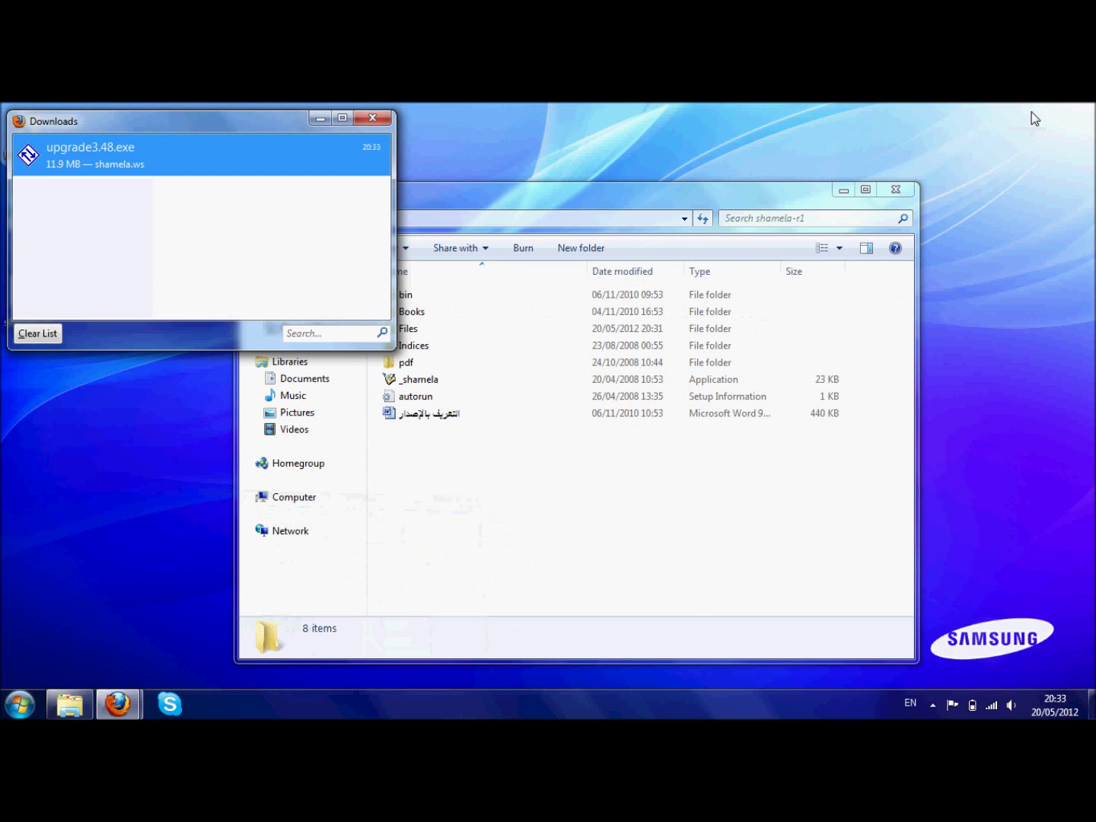
pyautogui.click(372, 117)
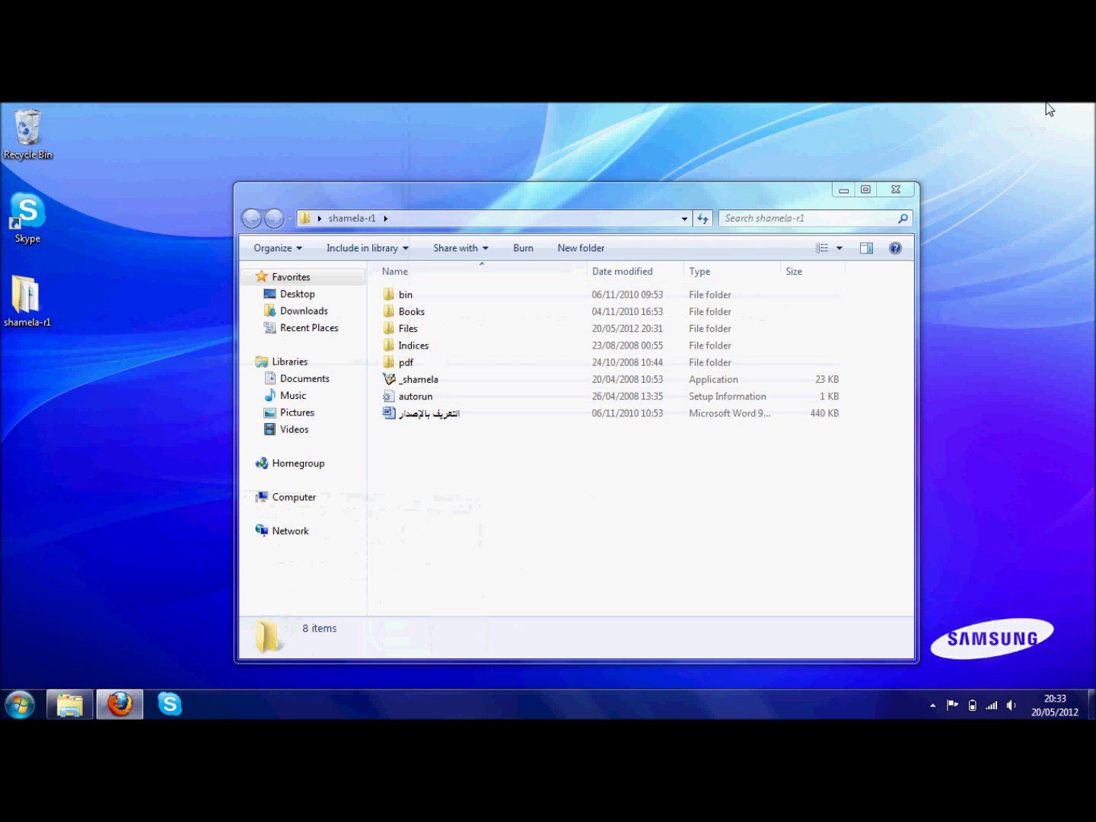
pyautogui.click(896, 189)
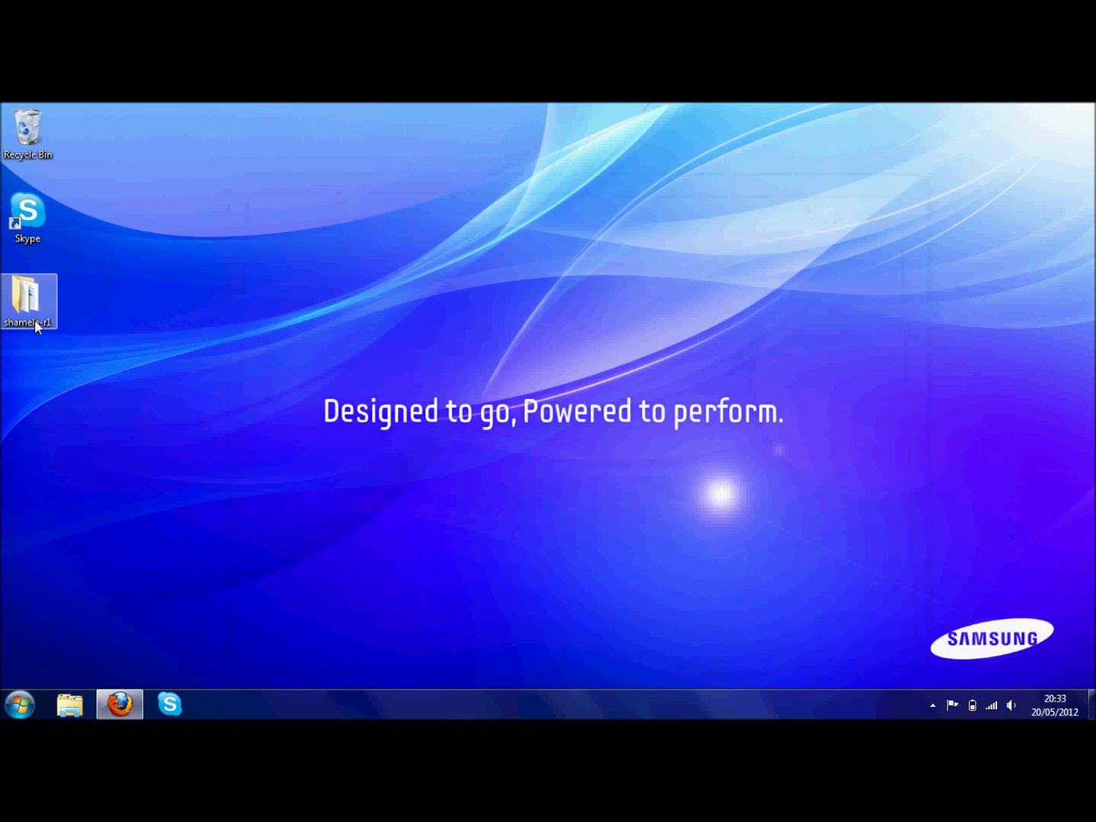
pyautogui.doubleClick(22, 311)
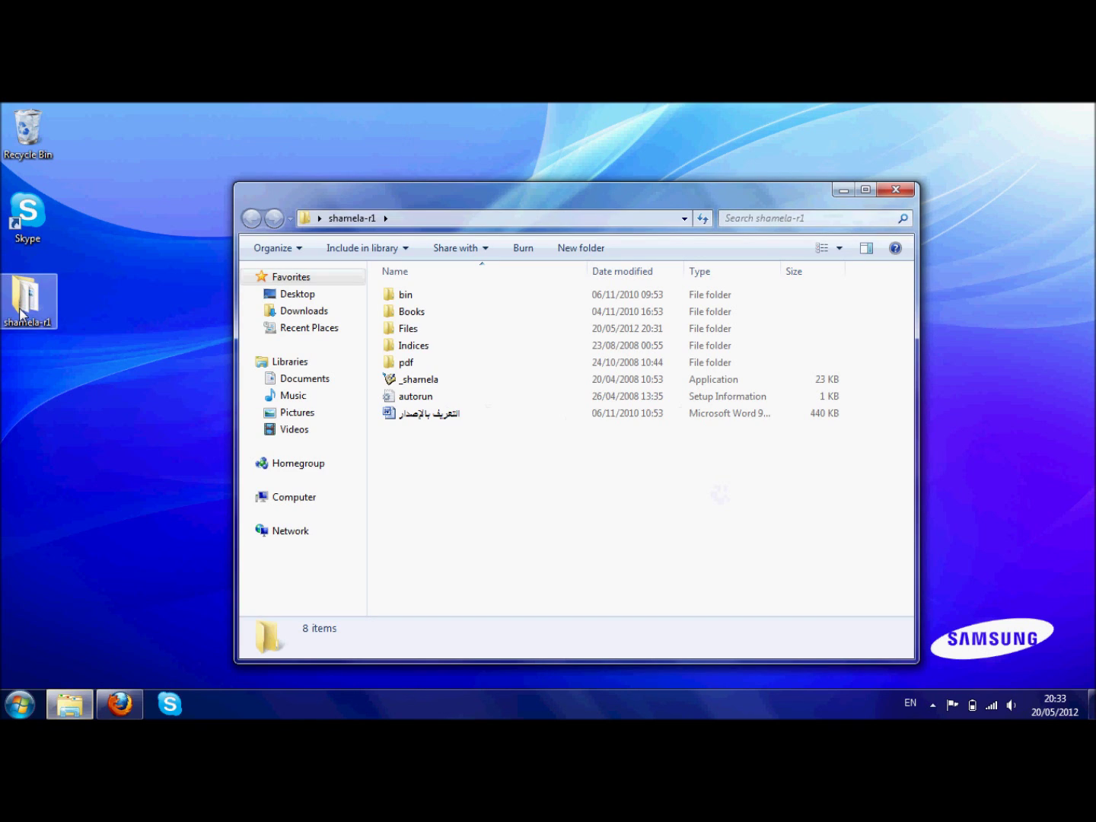
pyautogui.rightClick(449, 463)
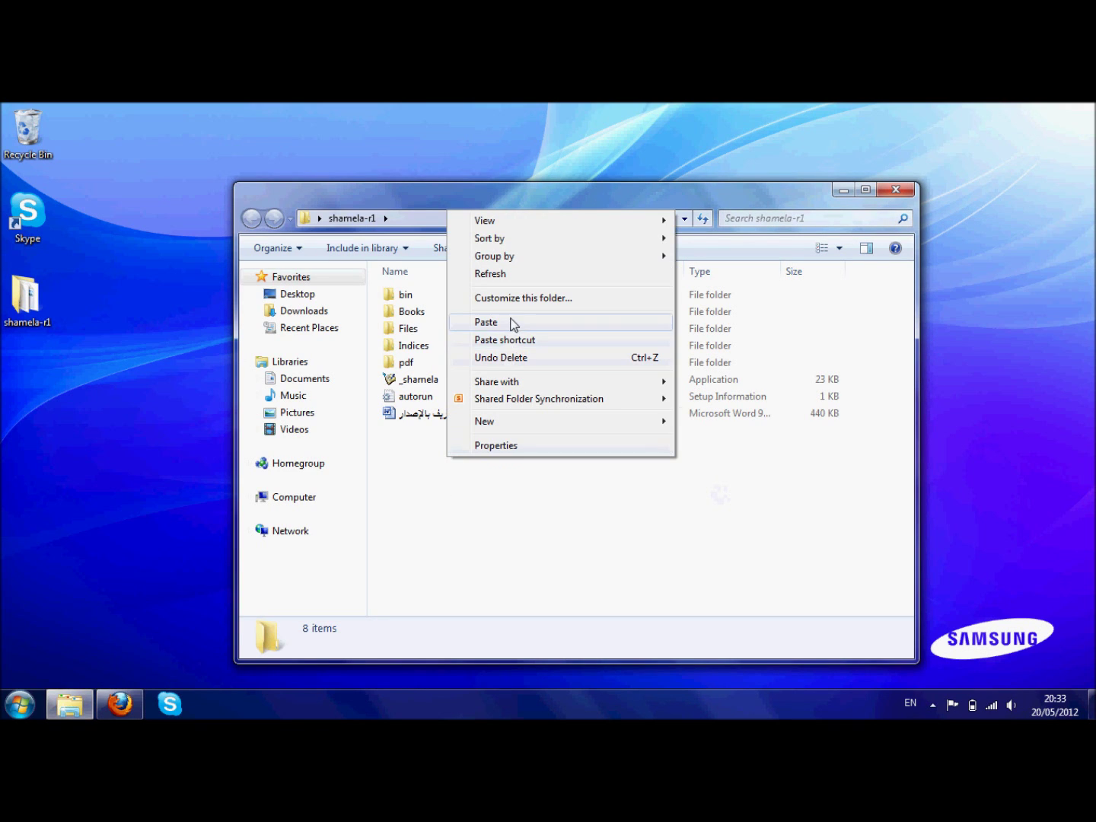
pyautogui.rightClick(417, 522)
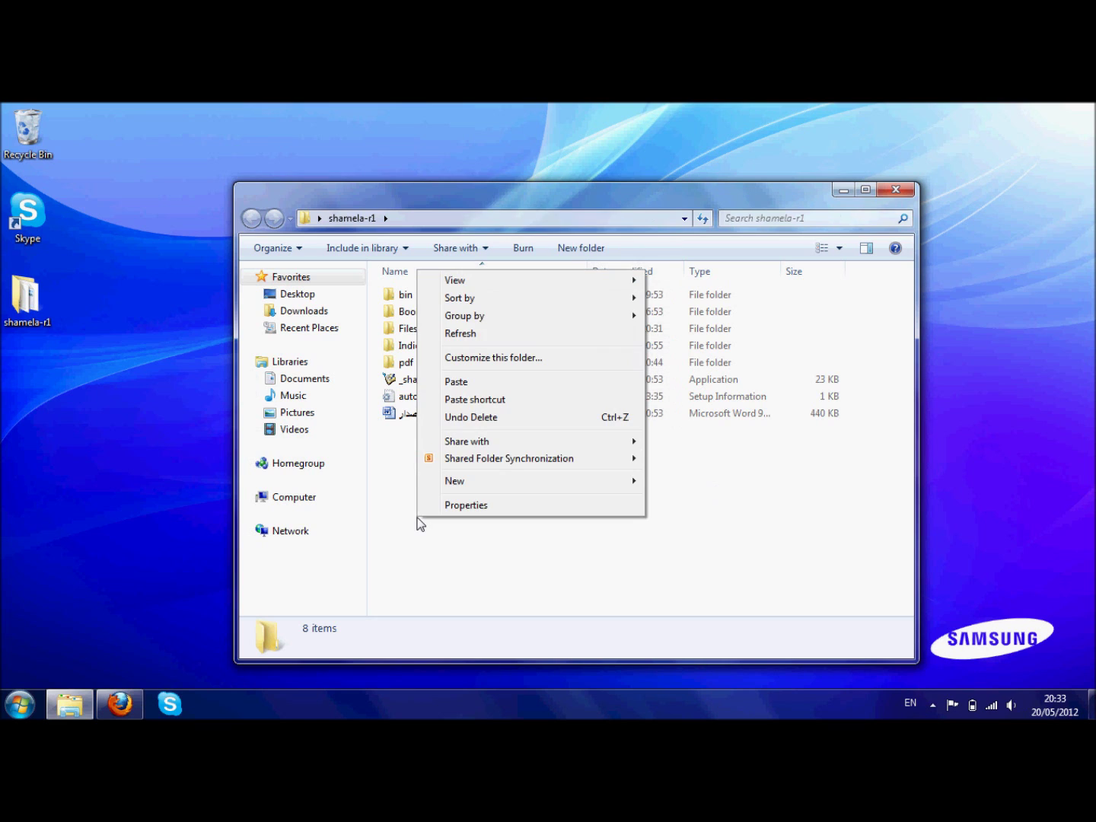
pyautogui.click(456, 381)
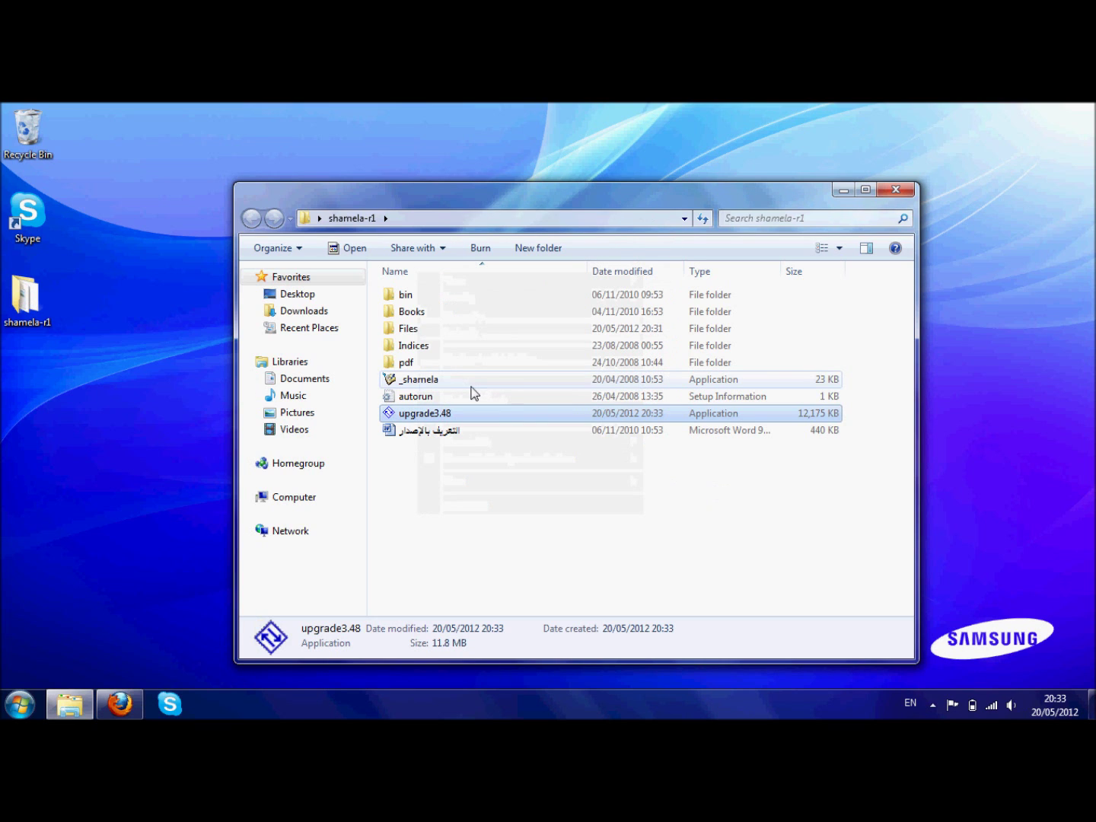
pyautogui.click(450, 485)
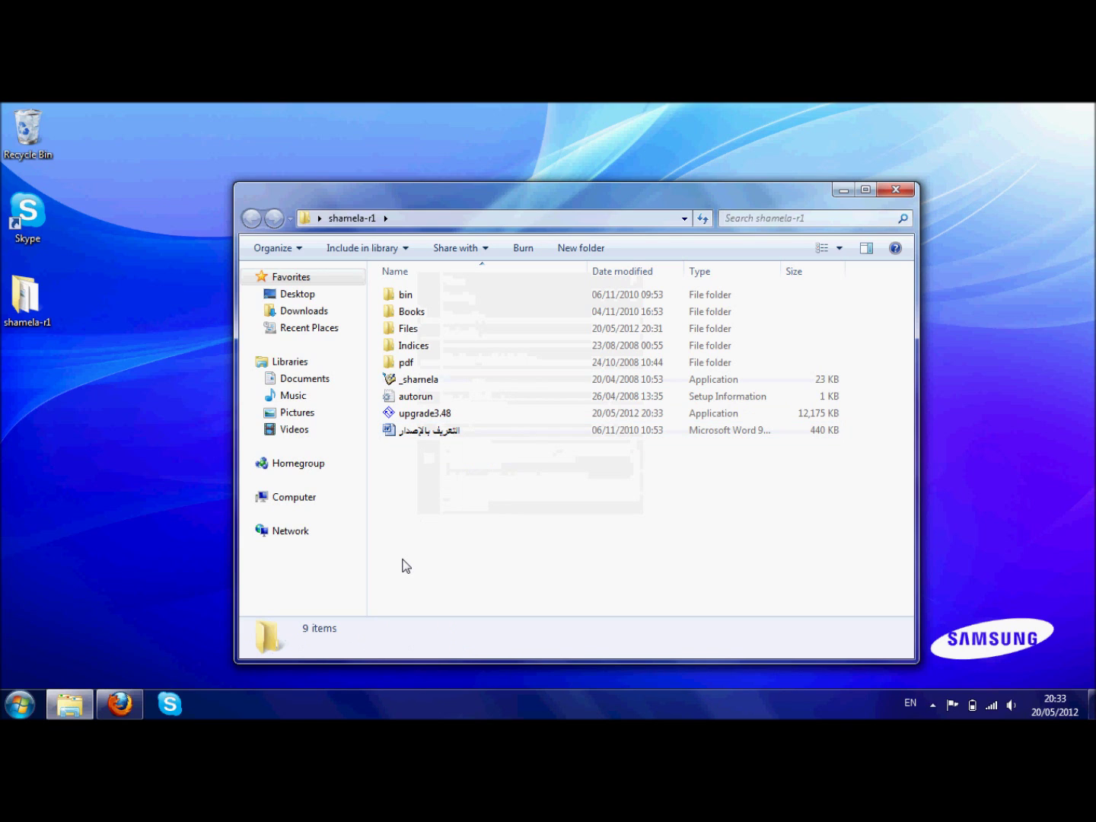
# Step: Run upgrade3.48 from the shamela-r1 folder, allow it past the security warning, and decline the offered download of new books
pyautogui.click(414, 417)
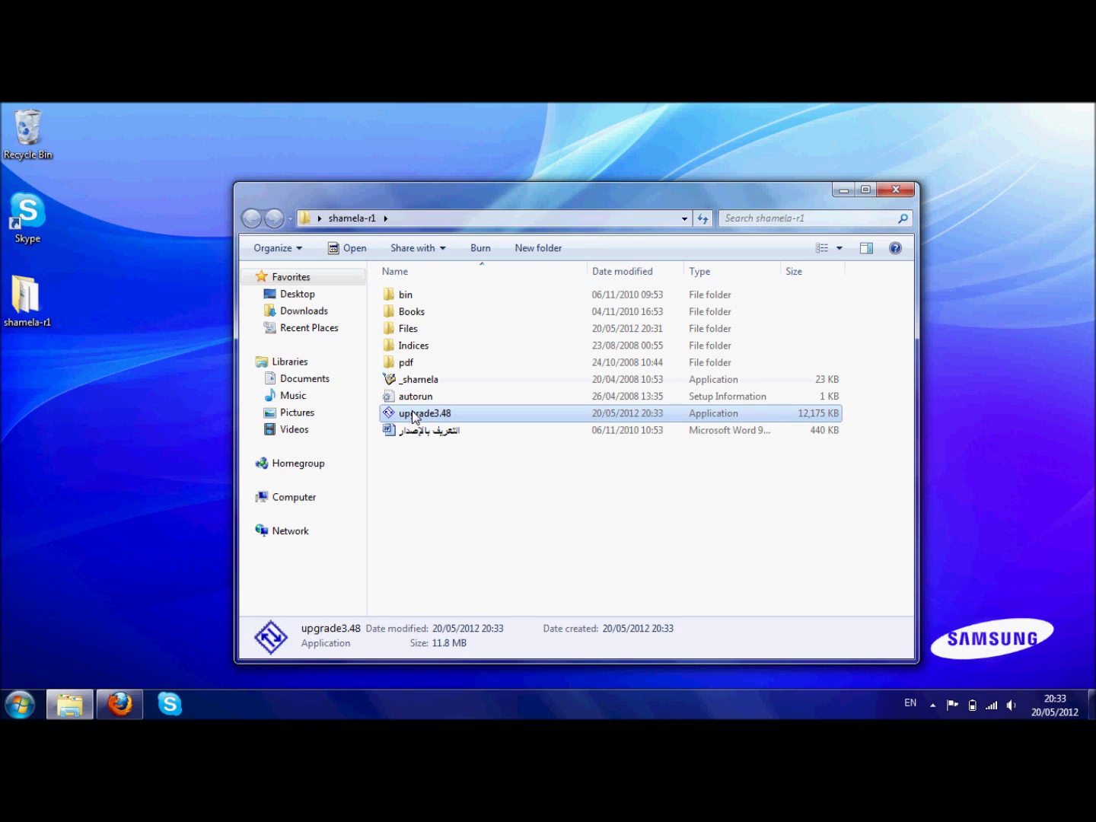
pyautogui.rightClick(415, 417)
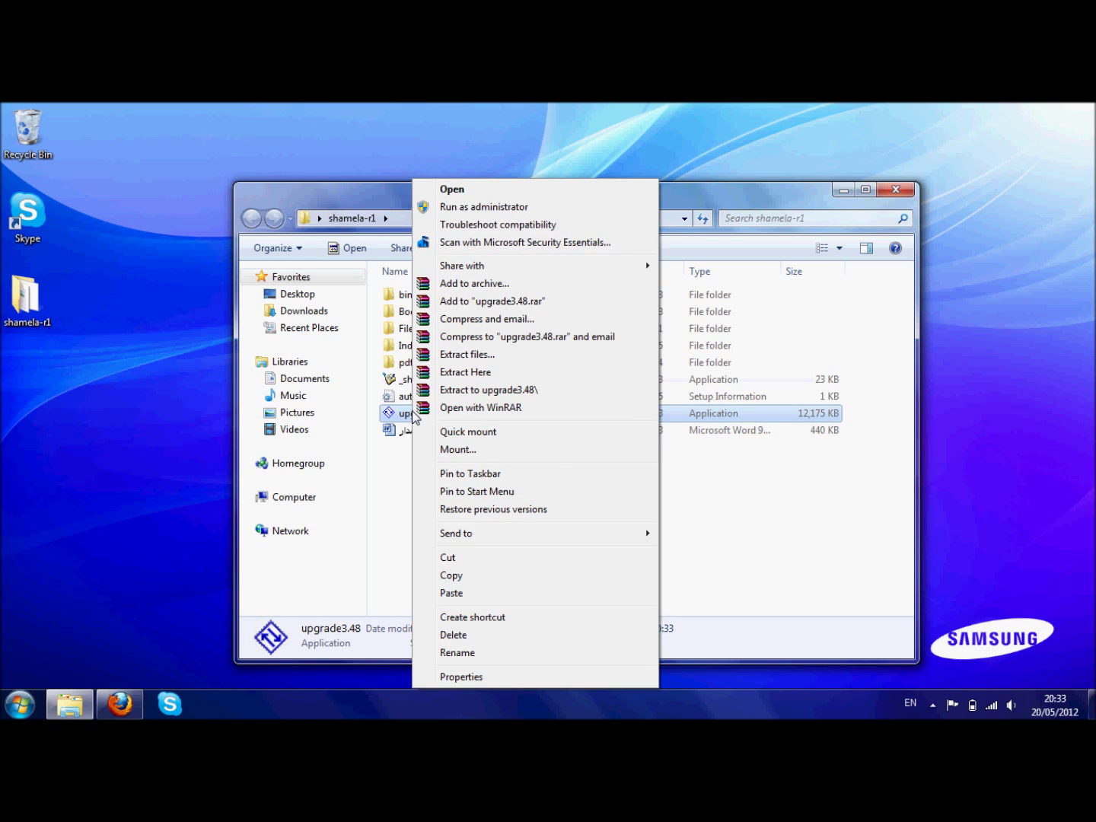
pyautogui.click(411, 417)
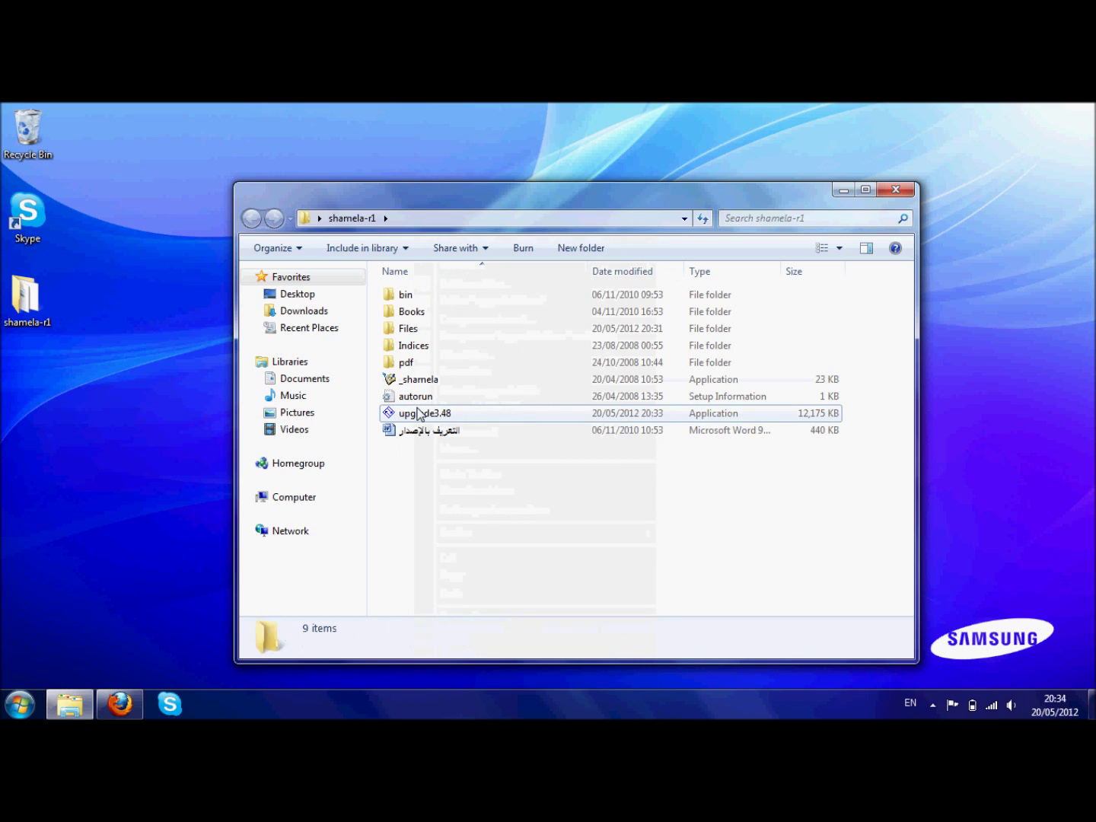
pyautogui.doubleClick(417, 414)
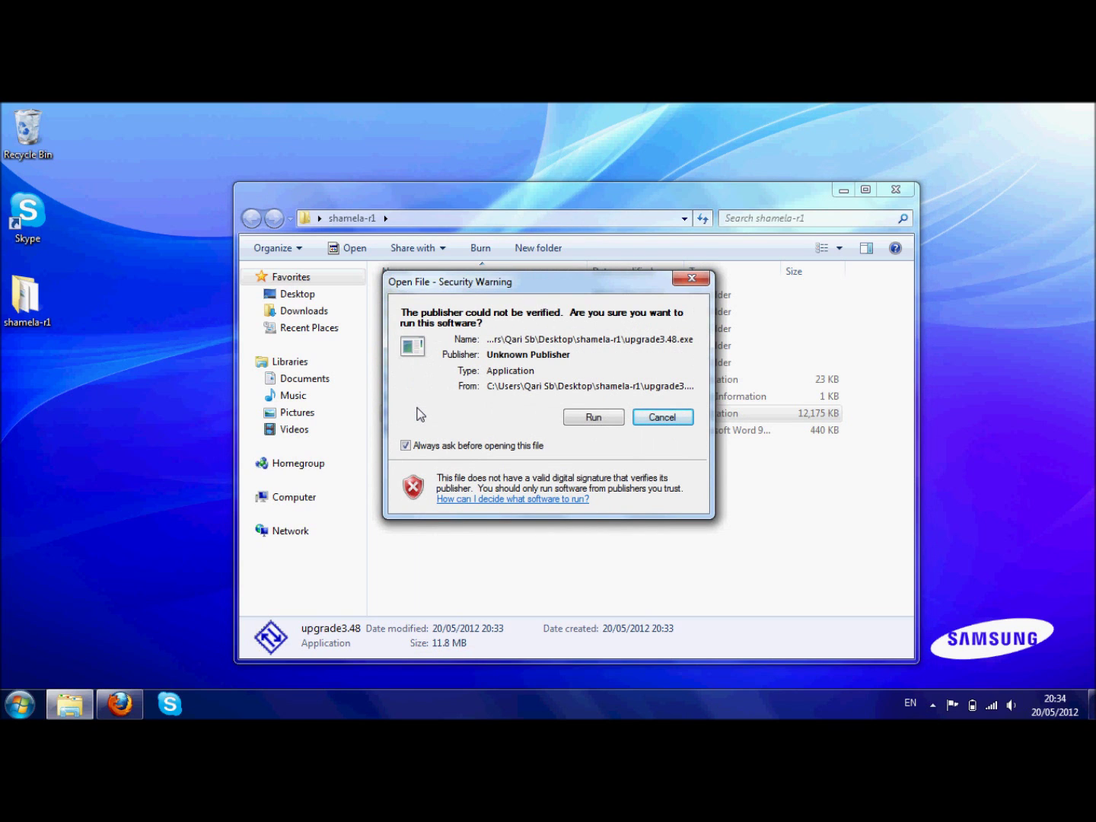
pyautogui.click(592, 418)
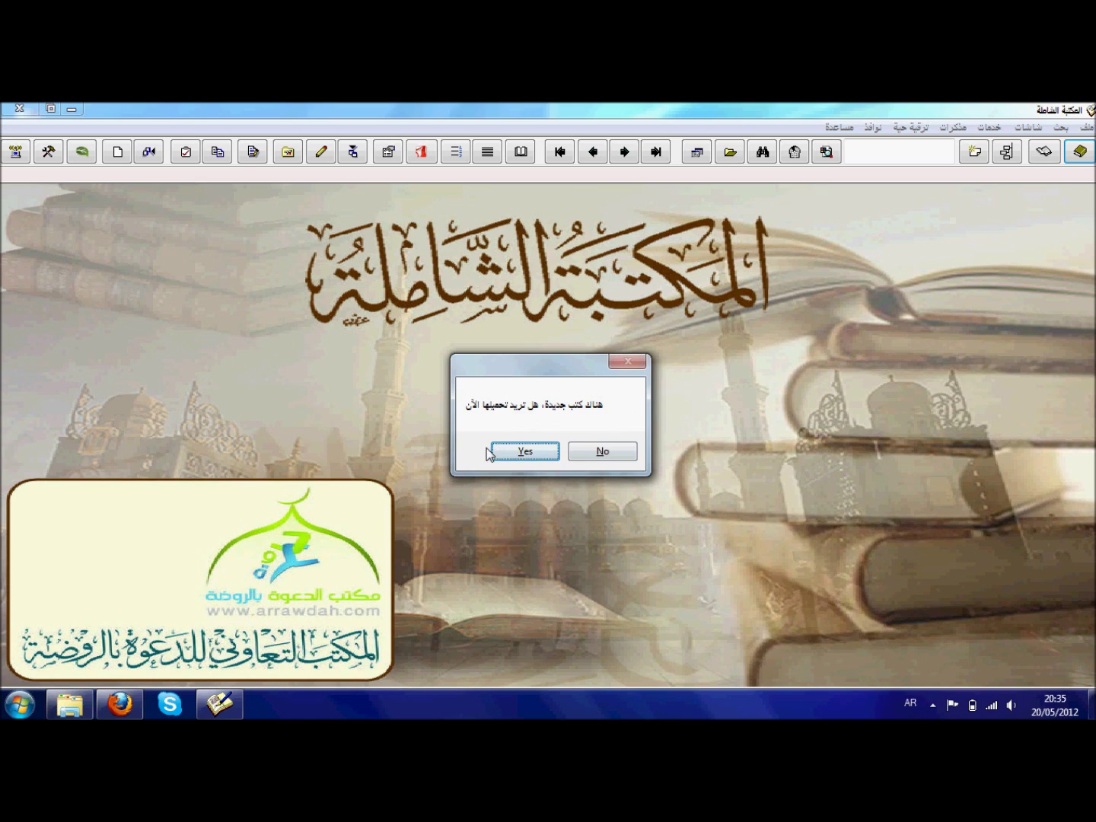
pyautogui.click(602, 451)
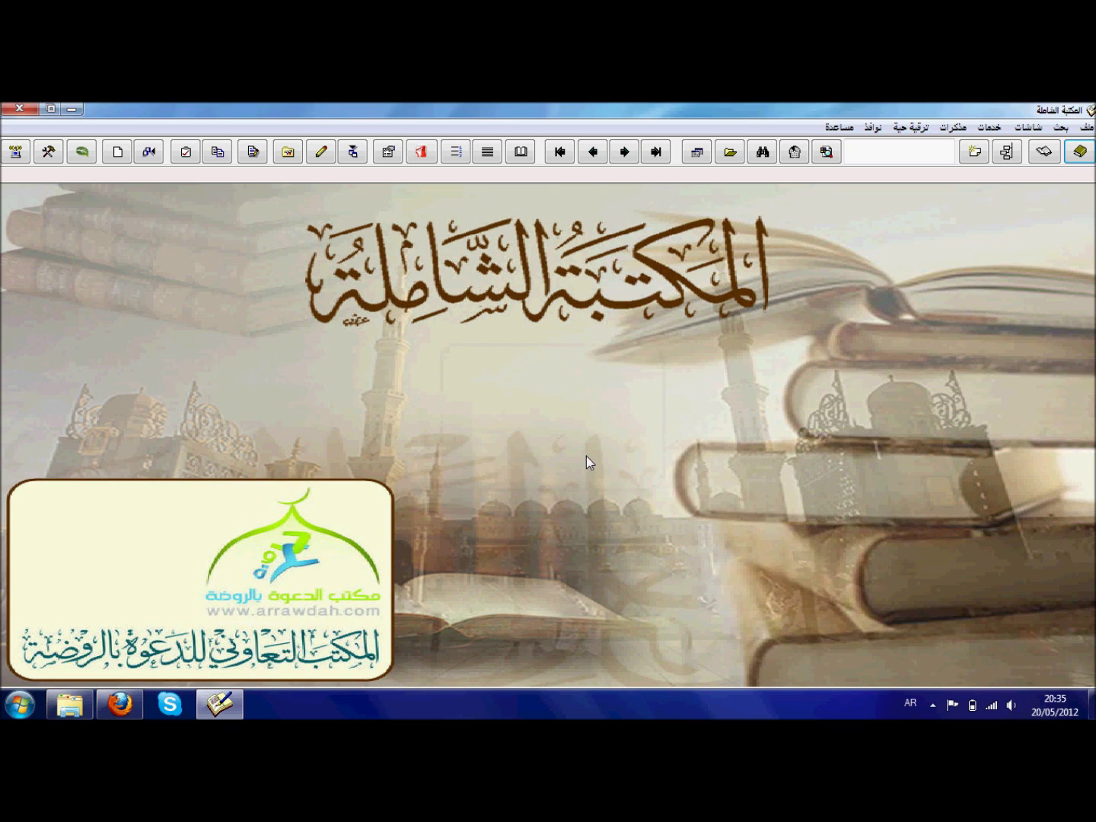
# Step: Open the book selection window, expand the العقيدة group to view its contents, and close the window
pyautogui.click(1080, 153)
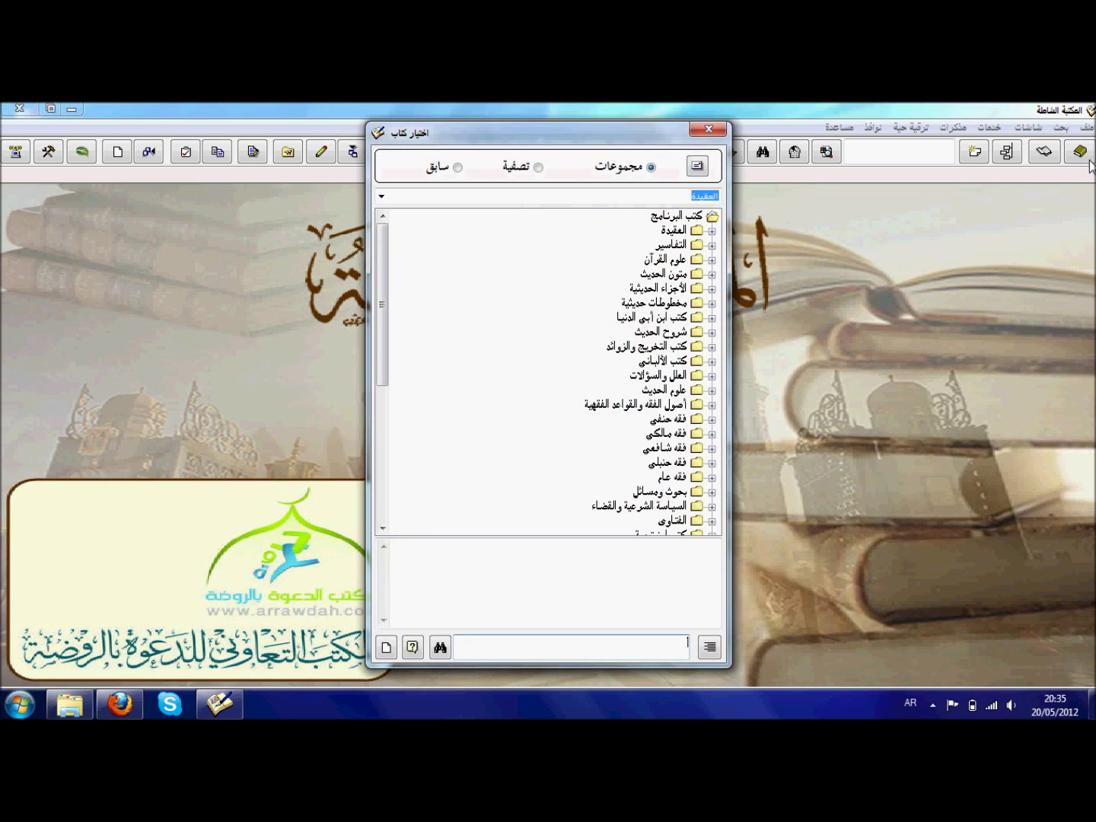
pyautogui.click(712, 229)
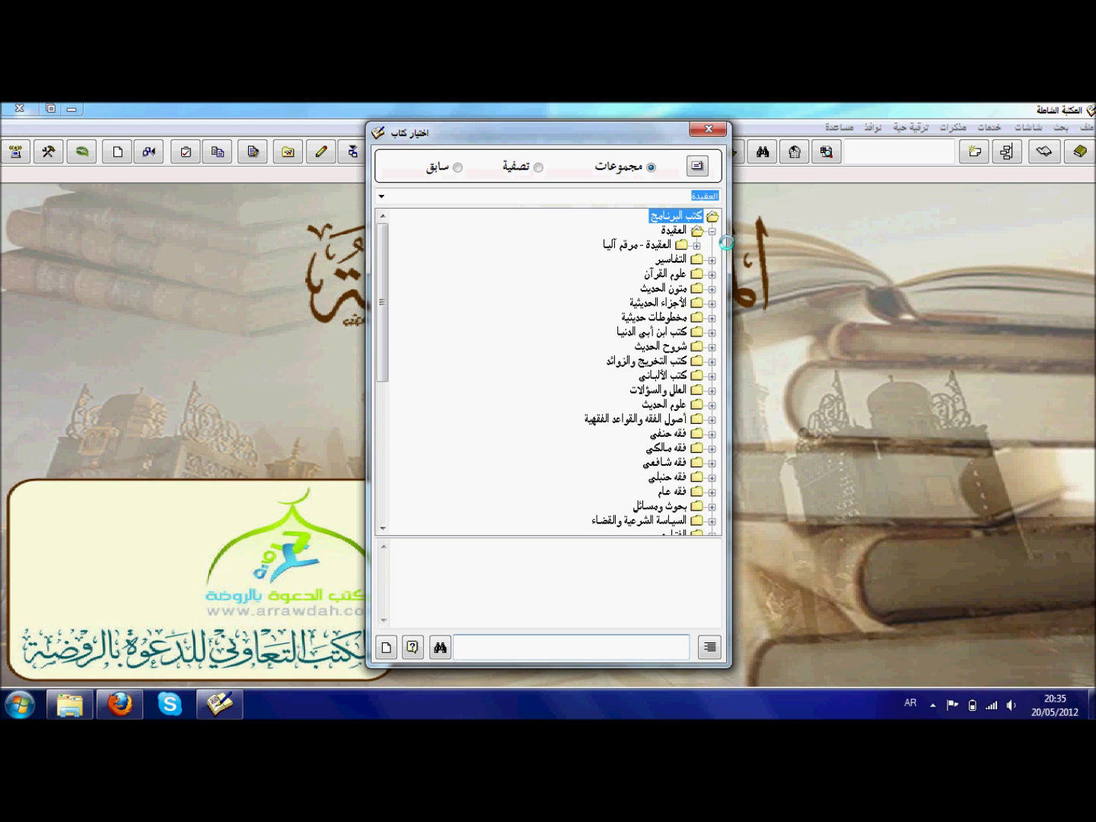
pyautogui.click(710, 131)
# Step: View the library's search screen with its book groups and search fields, and close it
pyautogui.click(761, 151)
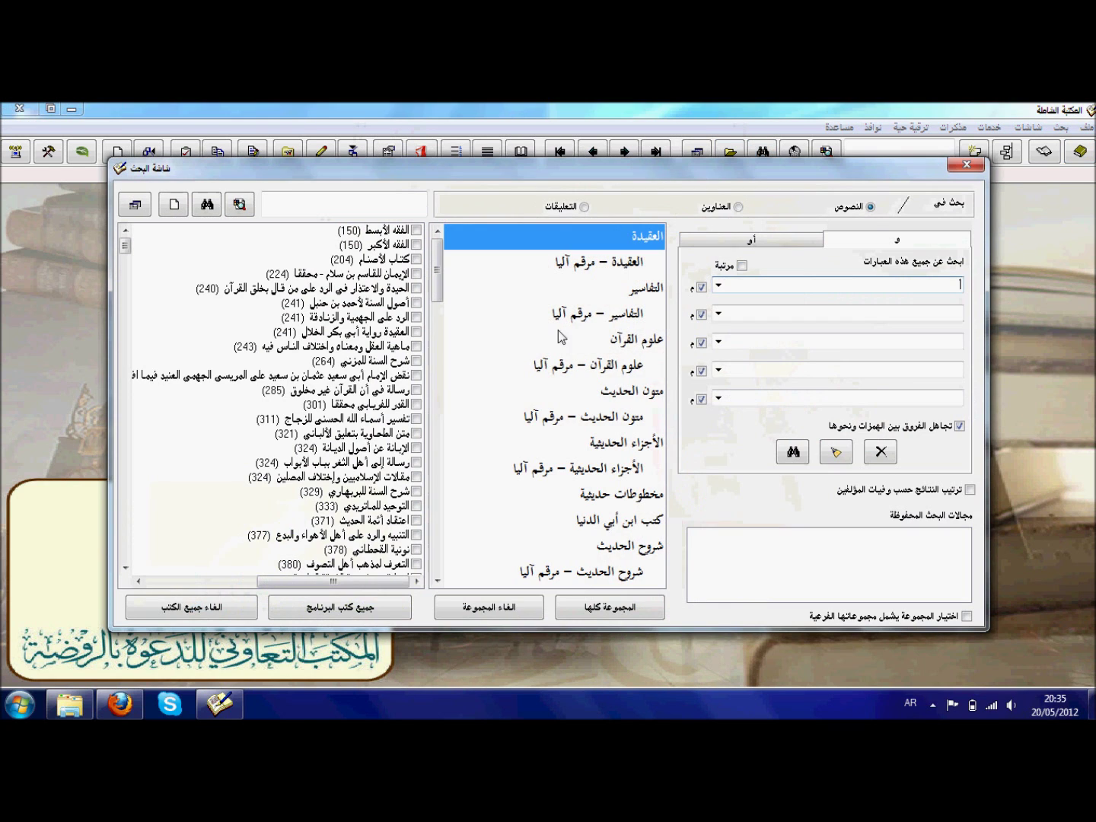
pyautogui.click(963, 166)
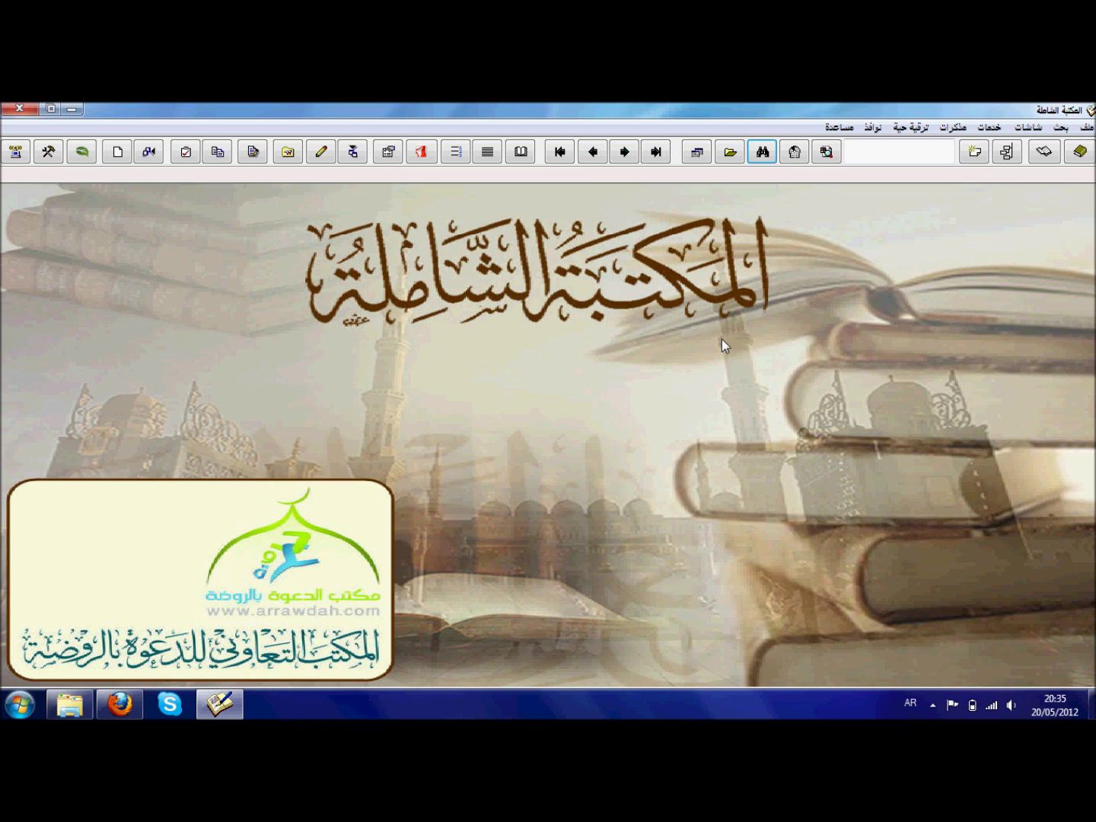
pyautogui.click(763, 151)
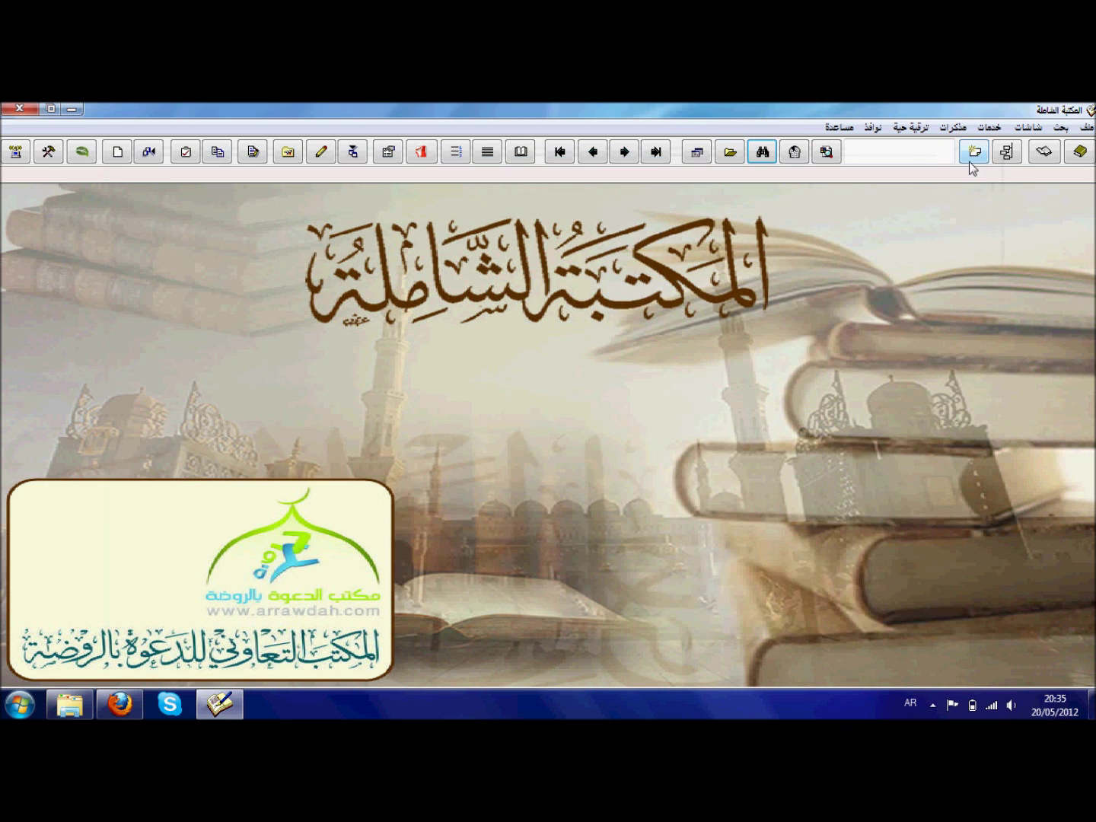
pyautogui.click(966, 166)
# Step: Exit the Shamela library and tell the Program Compatibility Assistant that the program installed correctly
pyautogui.click(13, 111)
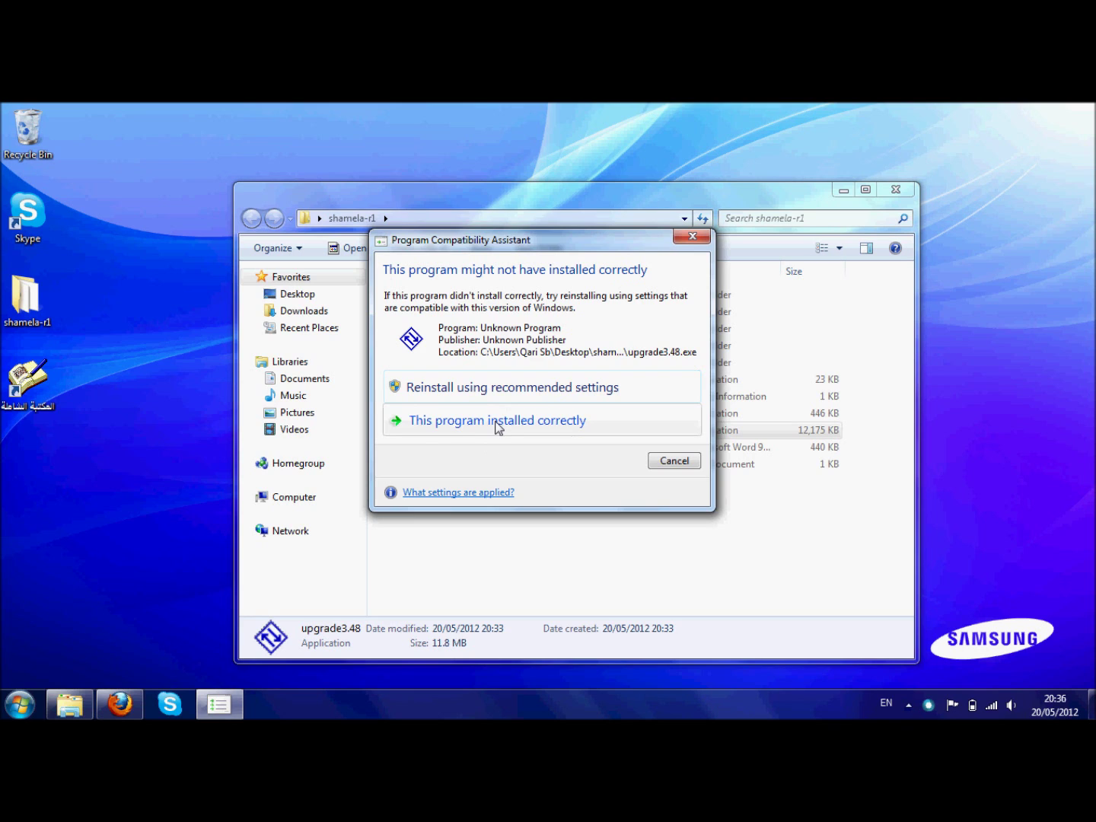
pyautogui.click(451, 422)
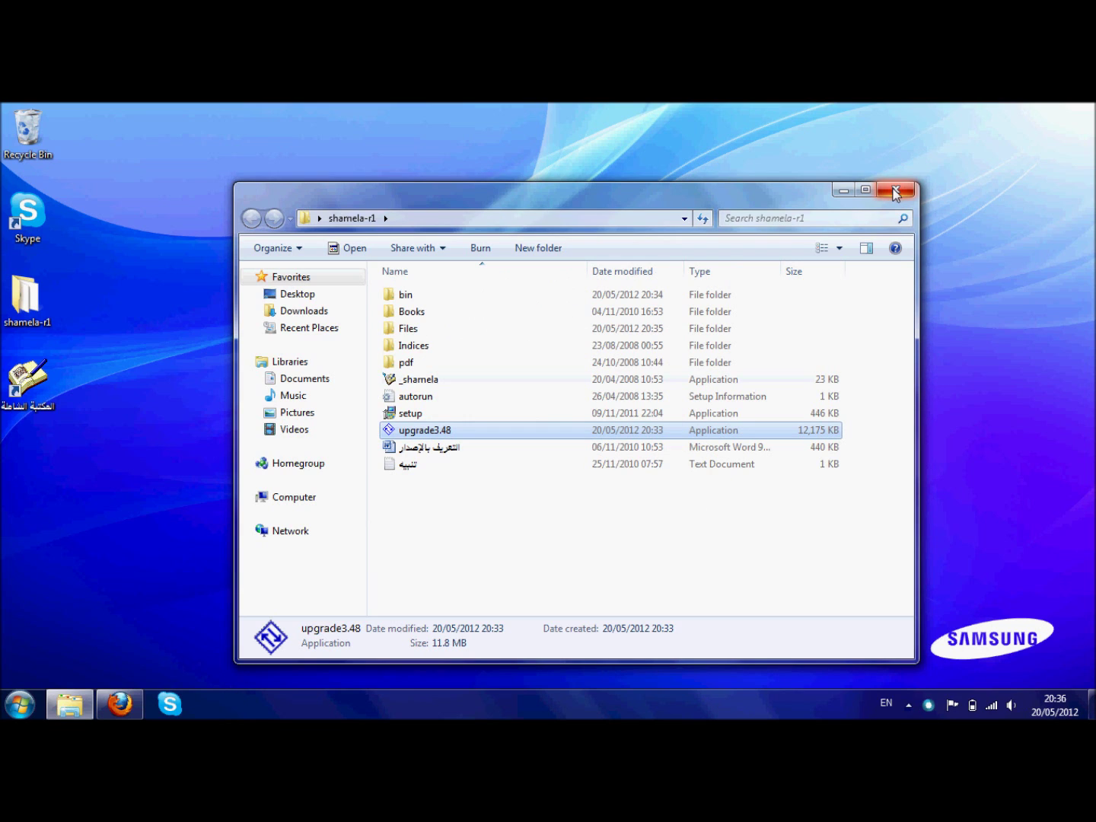
# Step: Delete the upgrade3.48 file from the shamela-r1 folder to the Recycle Bin
pyautogui.click(404, 415)
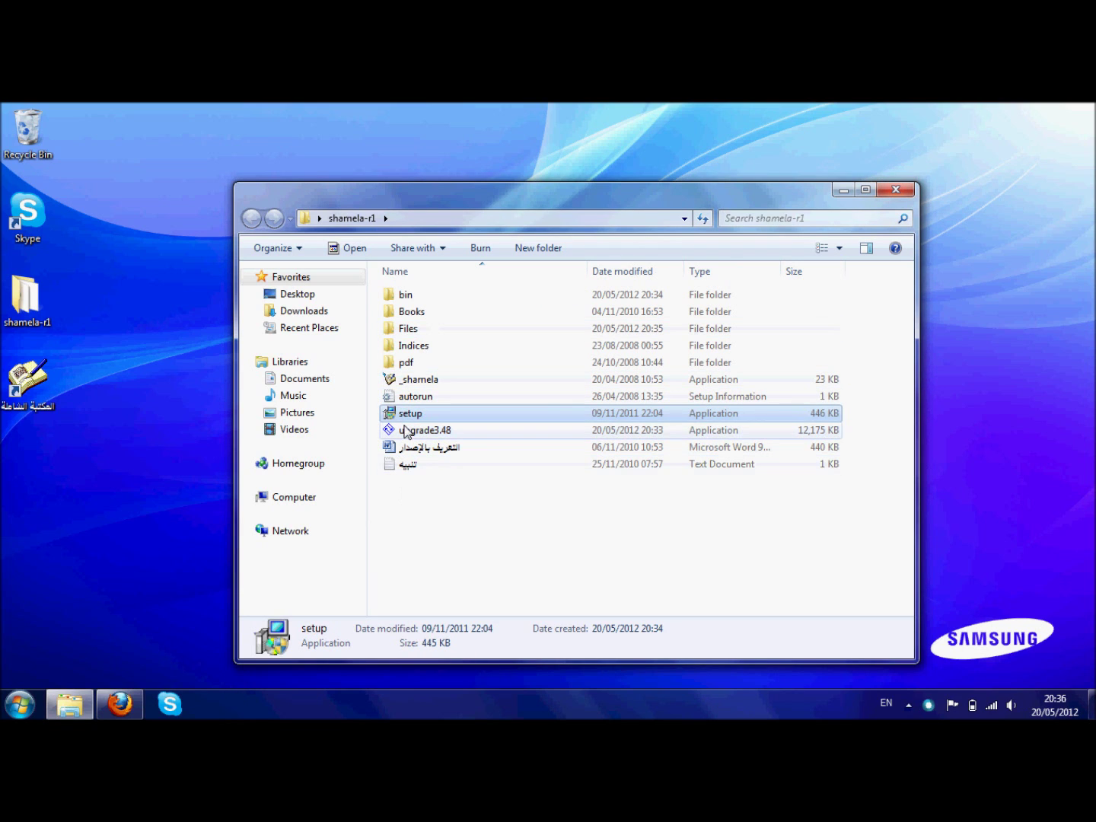
pyautogui.click(404, 431)
pyautogui.press('Delete')
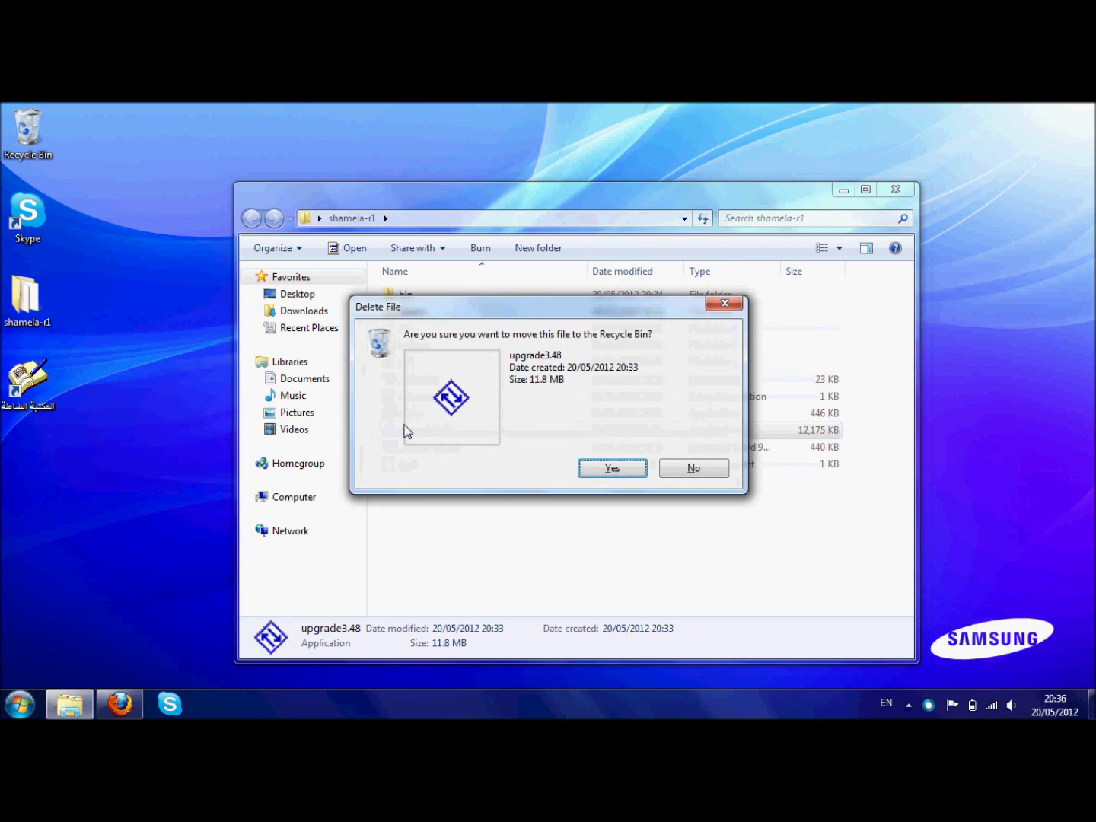
pyautogui.press('Return')
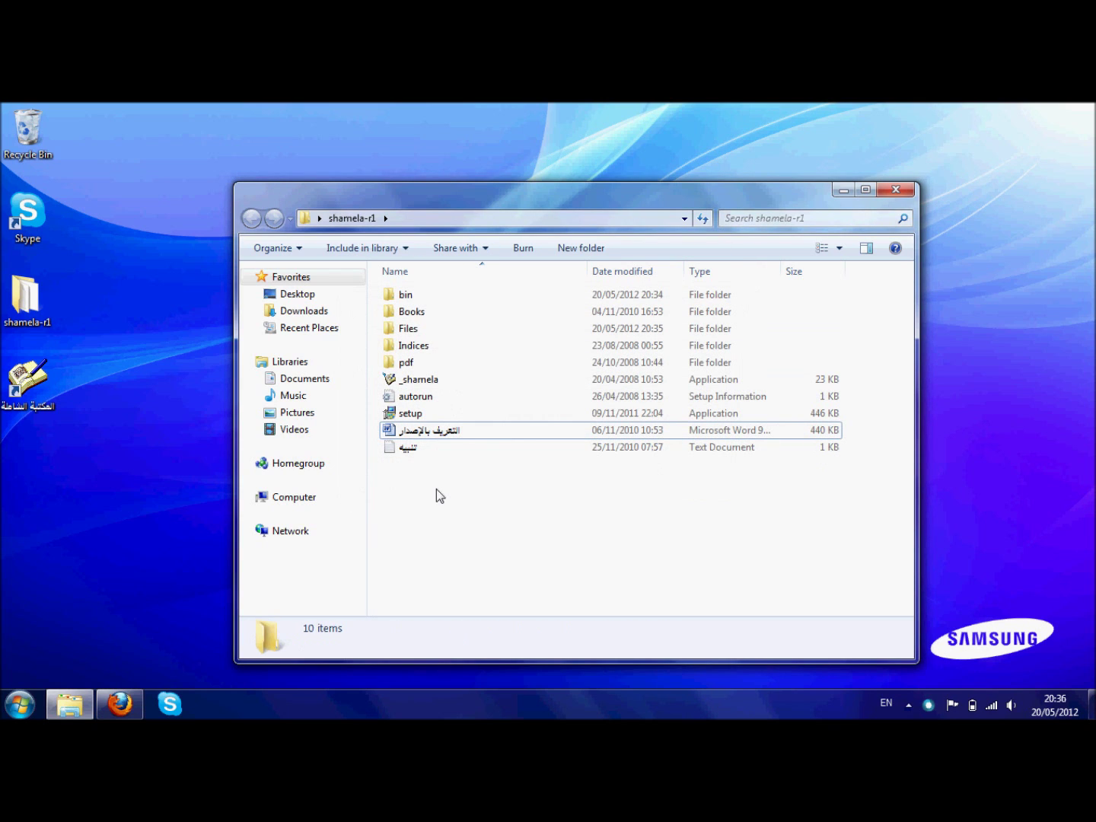
# Step: Launch the _shamela application from the shamela-r1 folder
pyautogui.click(433, 381)
pyautogui.doubleClick(434, 382)
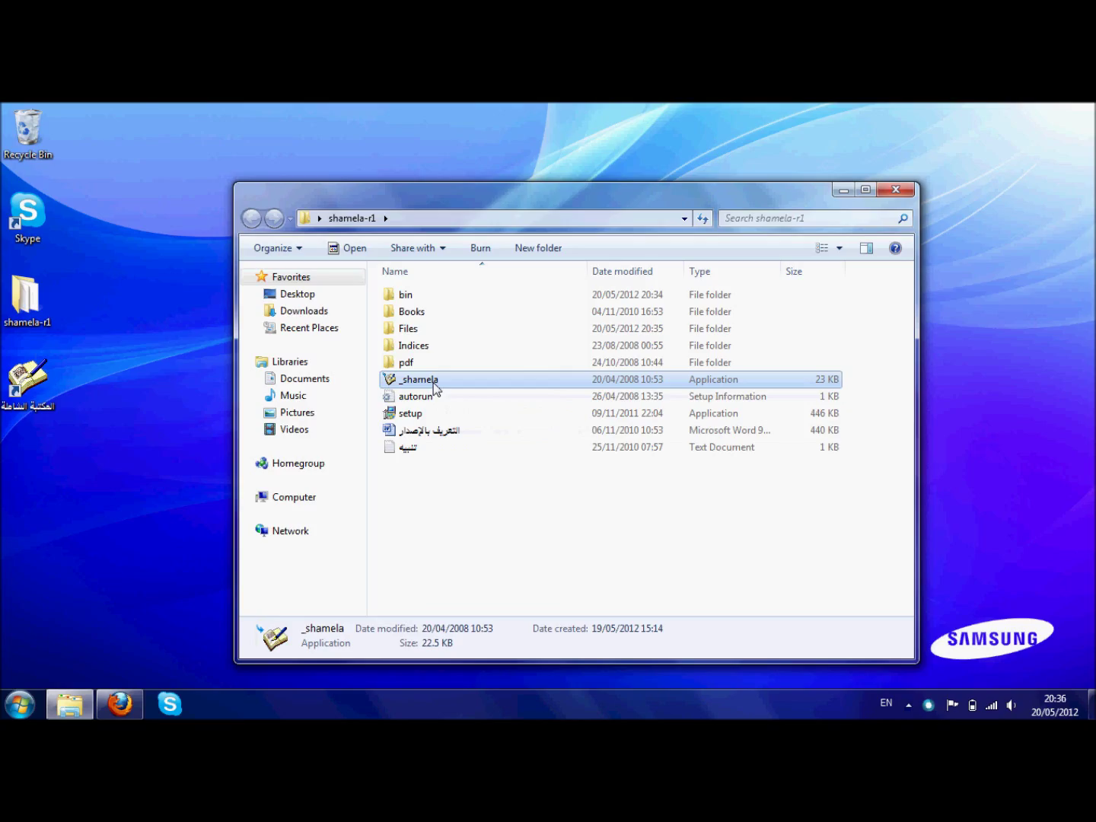